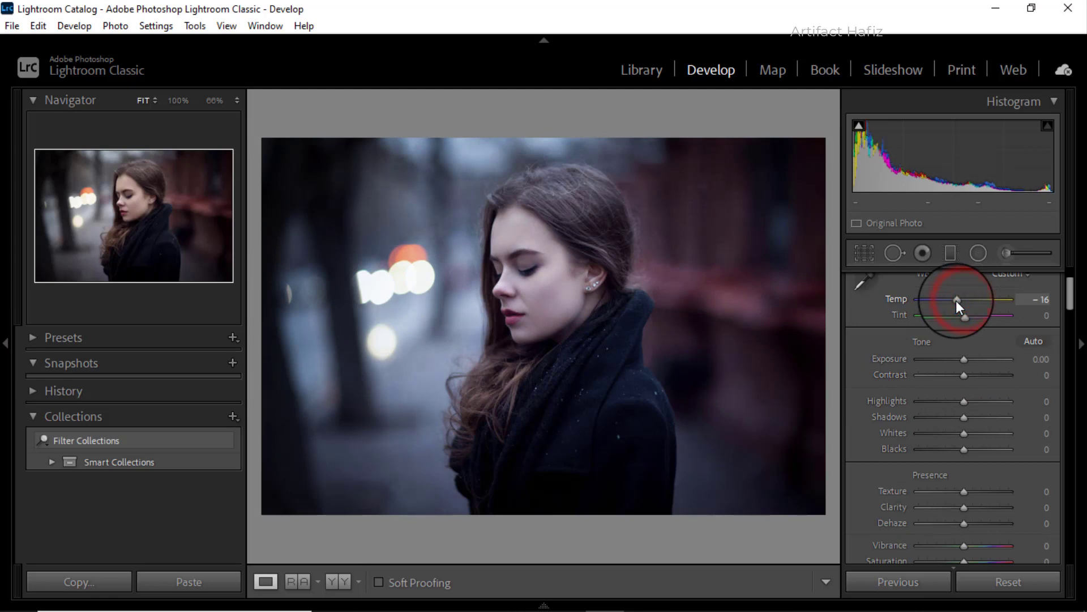
# Cool the portrait's white balance by setting Temp to -18 and Tint to -26
pyautogui.moveTo(956, 299)
pyautogui.mouseDown()
pyautogui.moveTo(945, 304)
pyautogui.moveTo(956, 305)
pyautogui.mouseUp()
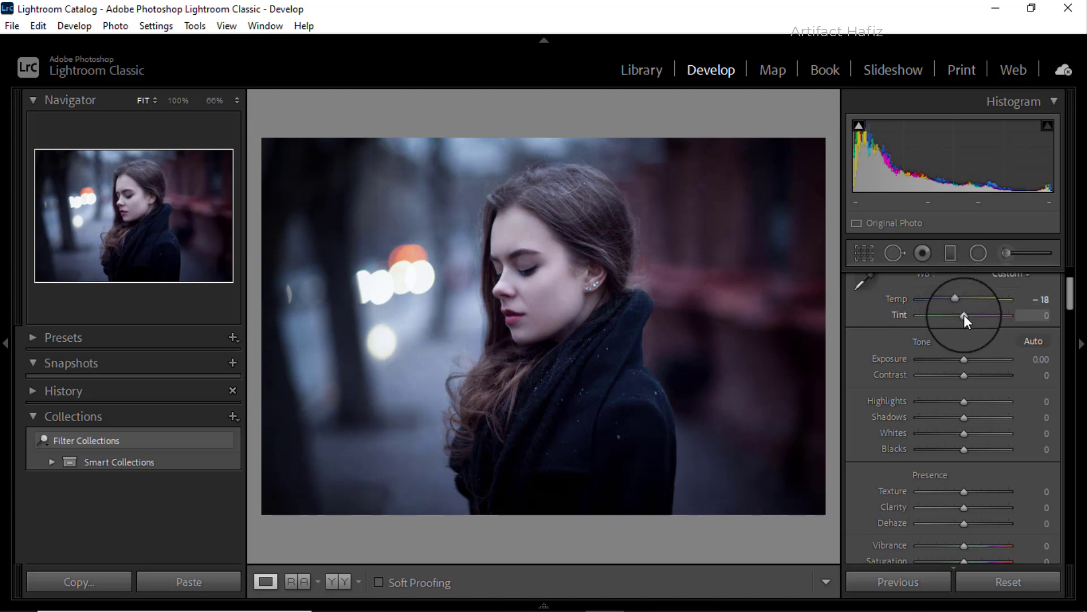
pyautogui.moveTo(965, 315)
pyautogui.mouseDown()
pyautogui.moveTo(946, 318)
pyautogui.moveTo(963, 321)
pyautogui.moveTo(953, 324)
pyautogui.mouseUp()
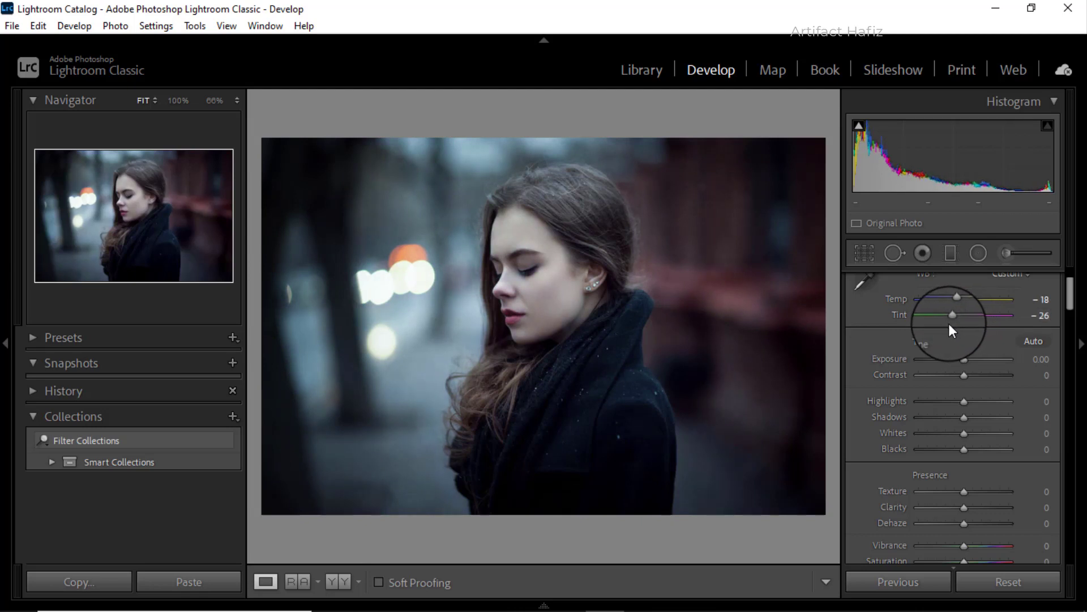
pyautogui.scroll(-2, 922, 336)
pyautogui.scroll(2, 918, 339)
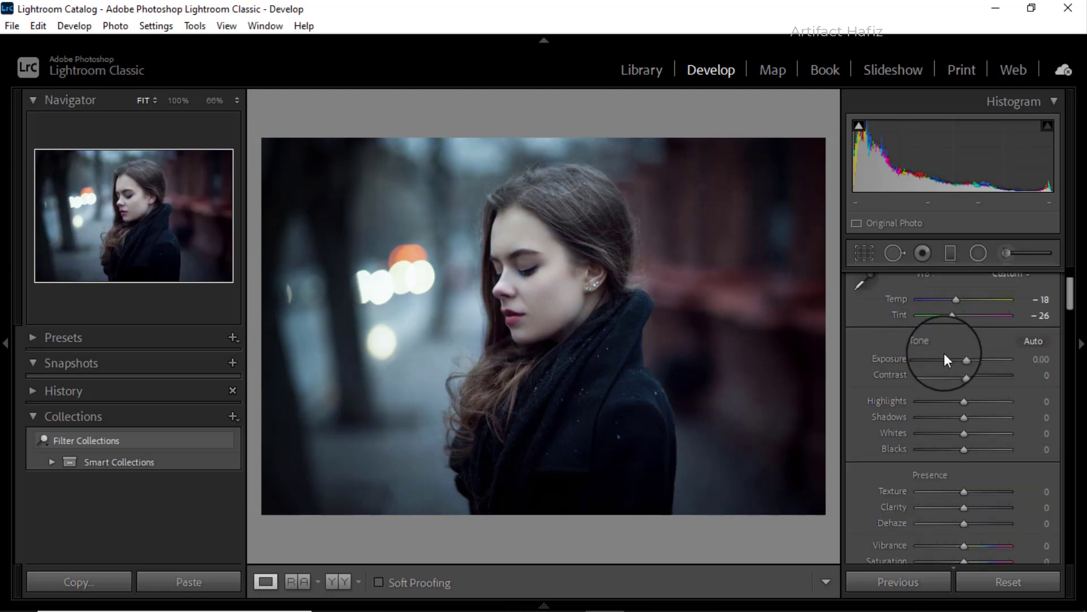
# Adjust the tone: Exposure -0.18, Contrast +7, Highlights -9, Shadows +21, Whites +63 and Blacks +30
pyautogui.moveTo(965, 358); pyautogui.dragTo(966, 376)
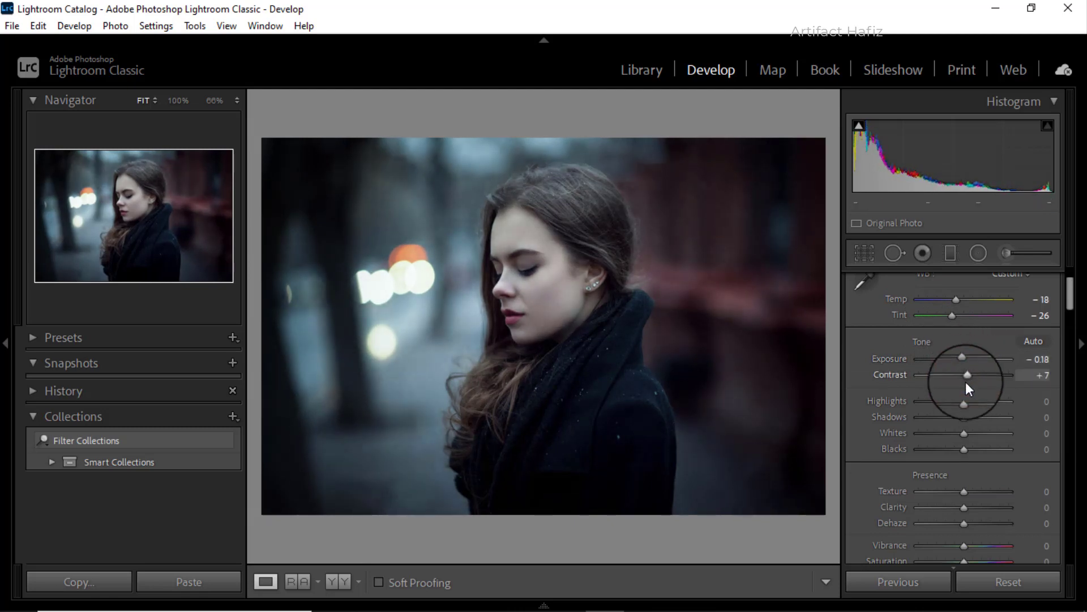
pyautogui.moveTo(966, 401); pyautogui.dragTo(960, 401)
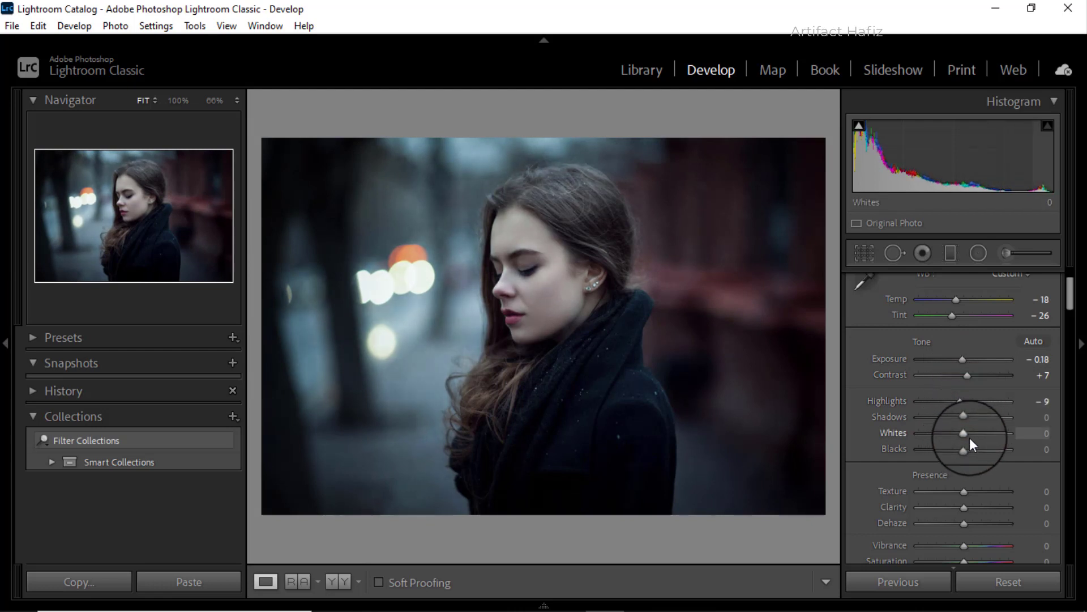
pyautogui.moveTo(965, 432); pyautogui.dragTo(994, 427)
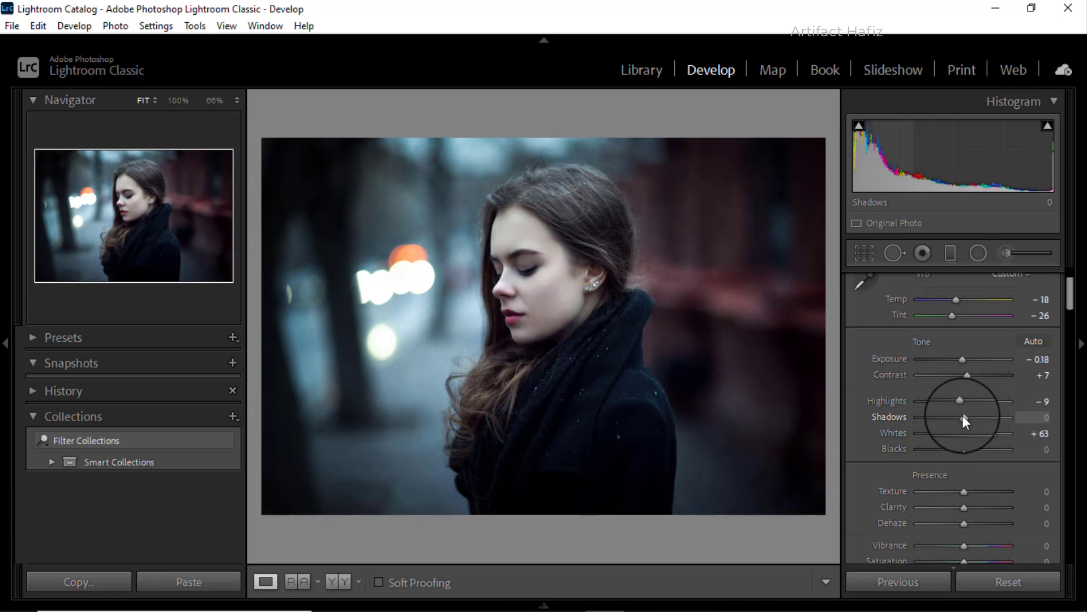
pyautogui.moveTo(963, 415); pyautogui.dragTo(978, 447)
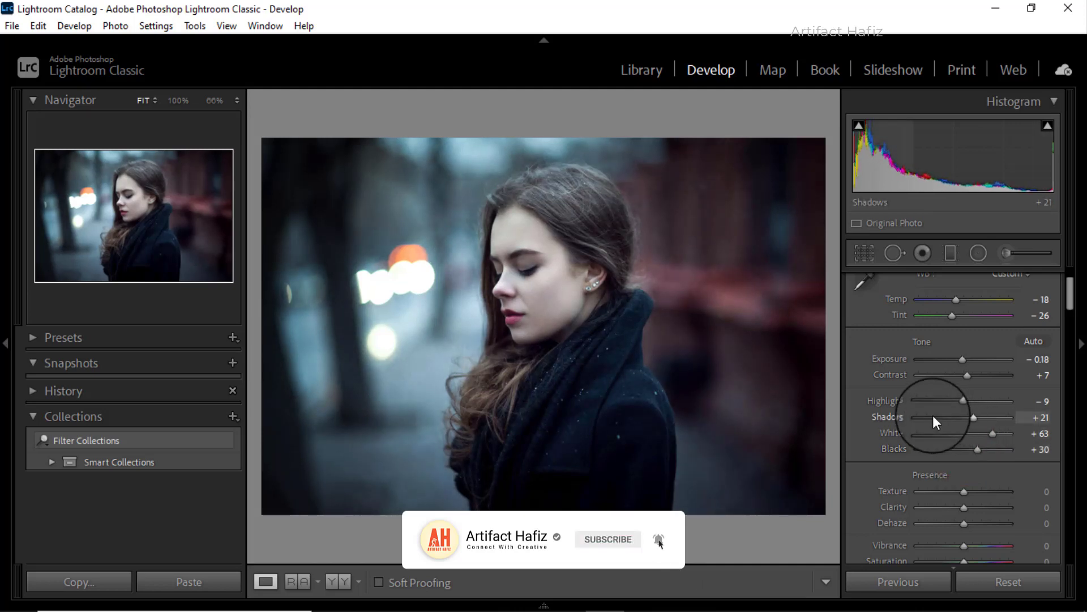
# Set the presence values to Texture -4, Clarity +5, Dehaze +12 and Vibrance +67
pyautogui.scroll(-3, 932, 414)
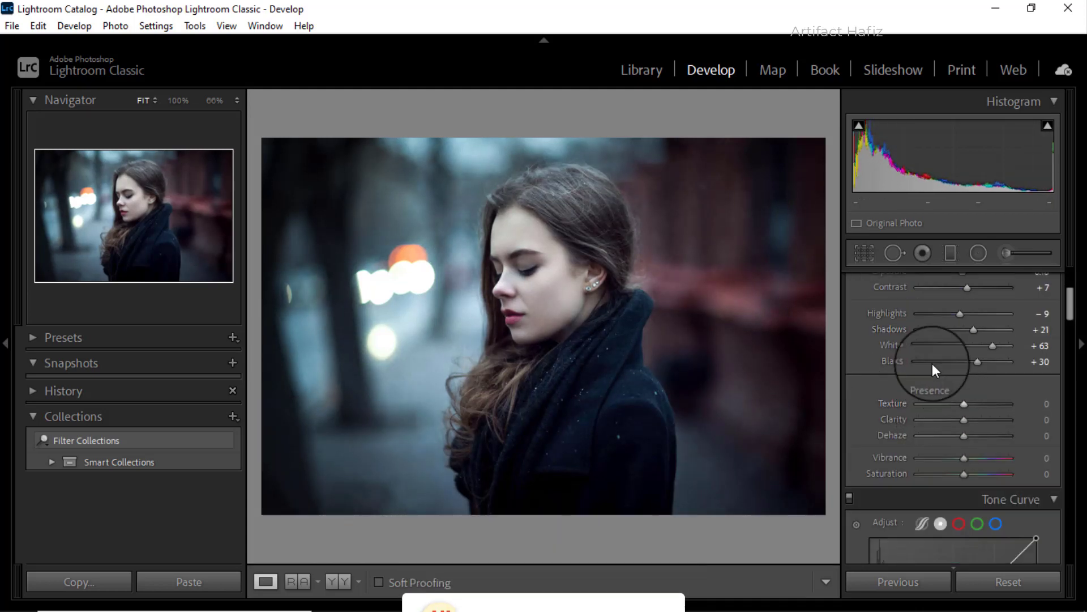
pyautogui.scroll(-3, 888, 359)
pyautogui.scroll(3, 894, 359)
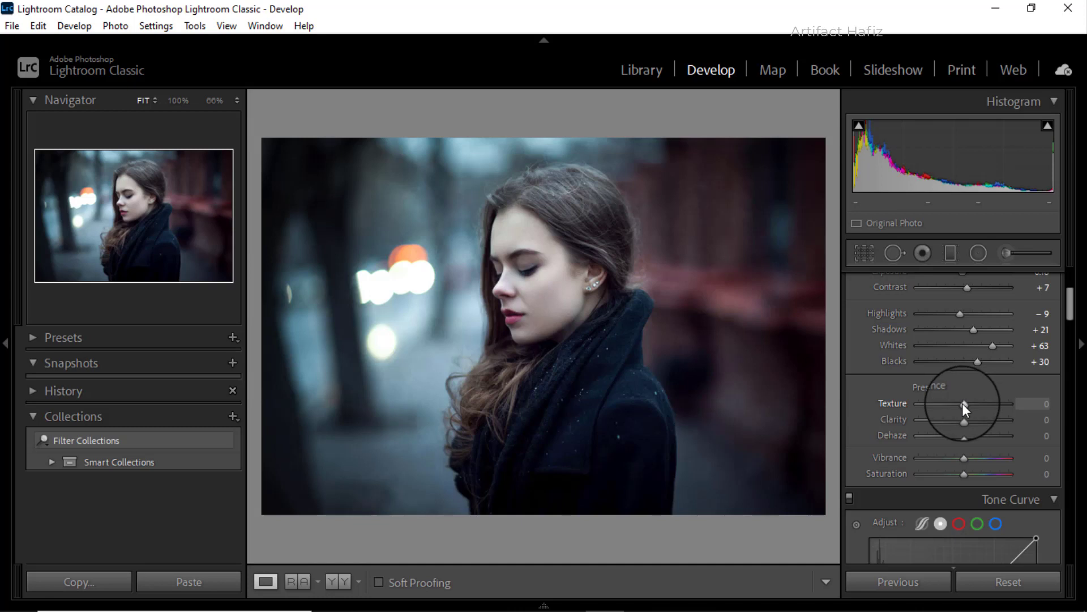
pyautogui.moveTo(963, 404); pyautogui.dragTo(967, 420)
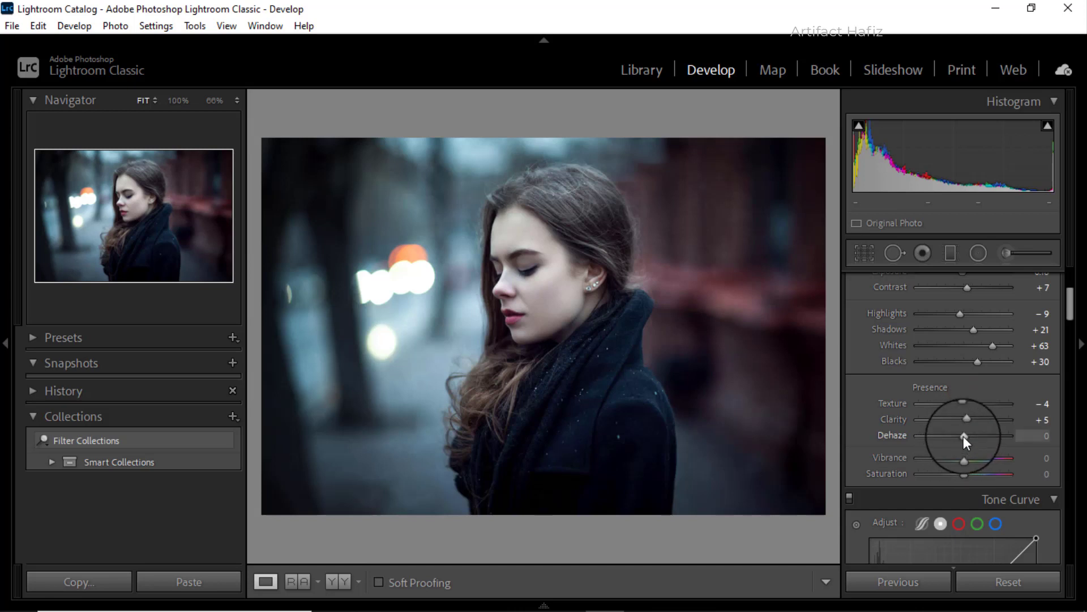
pyautogui.moveTo(963, 435); pyautogui.dragTo(969, 434)
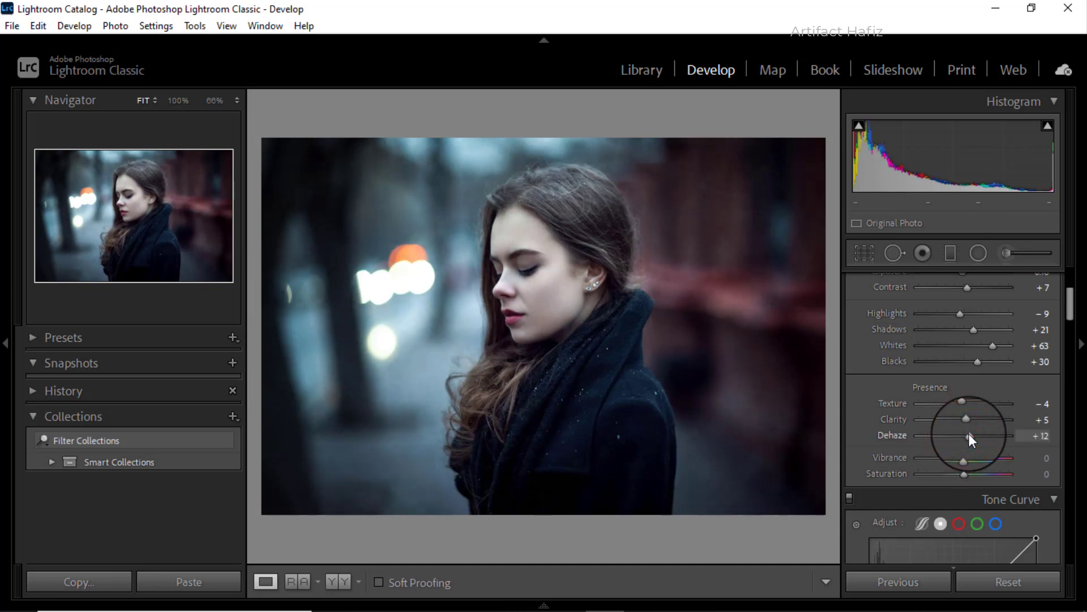
pyautogui.scroll(-3, 972, 408)
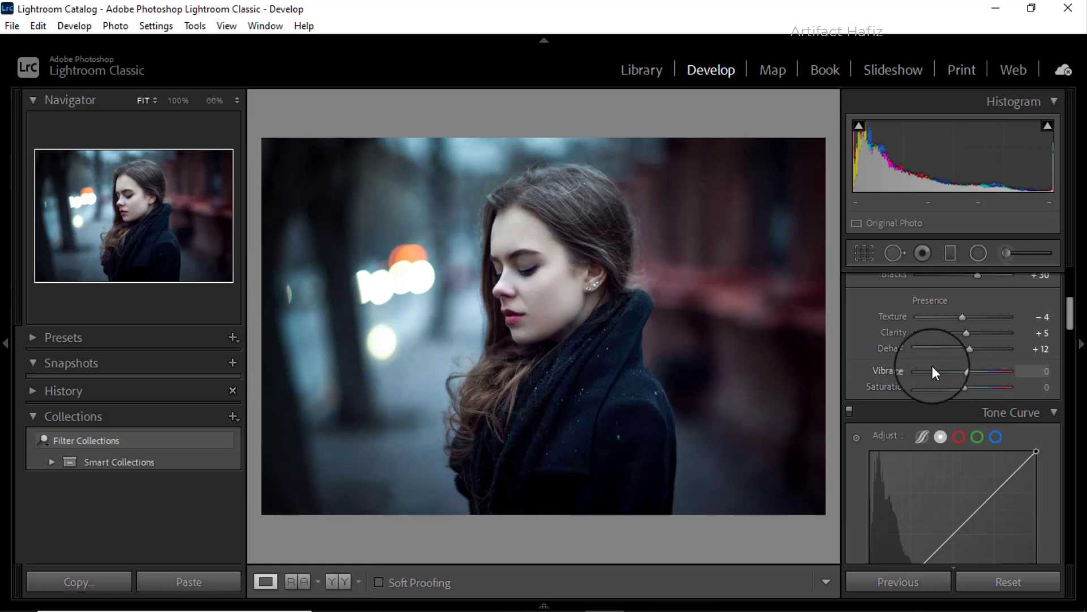
pyautogui.moveTo(965, 370); pyautogui.dragTo(996, 373)
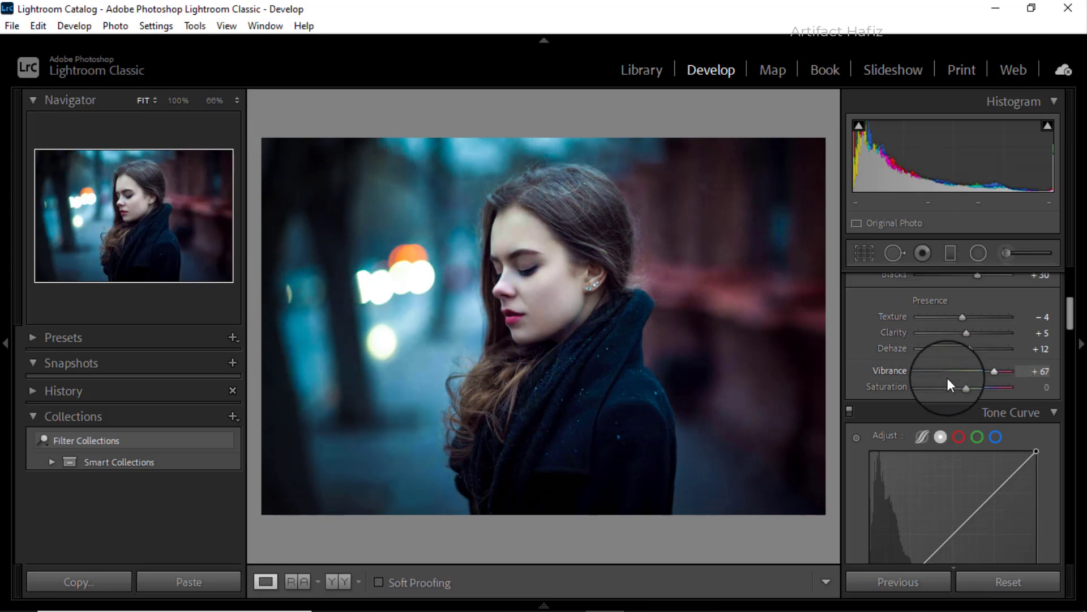
# Lift the blue channel's tone curve with a midpoint at input 127, output 137, and raise its black point to output 21
pyautogui.scroll(-3, 923, 393)
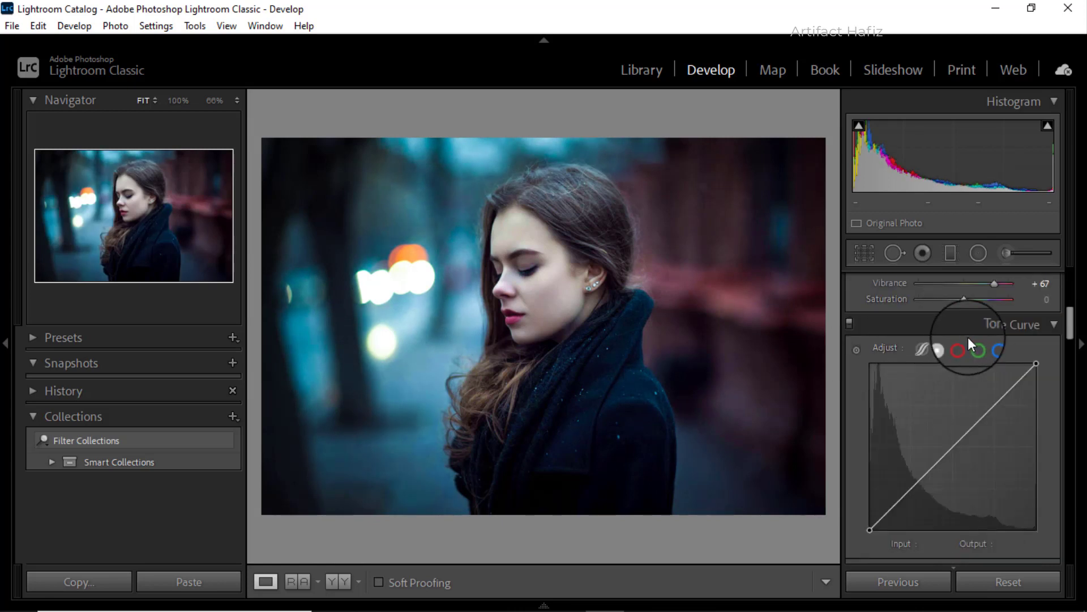
pyautogui.click(997, 349)
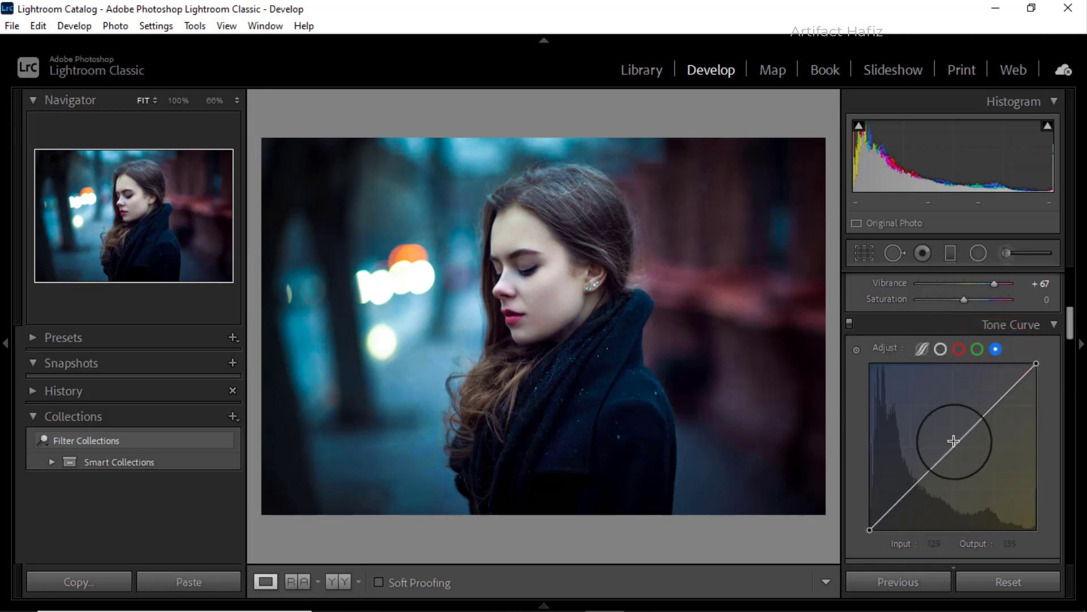
pyautogui.moveTo(953, 447); pyautogui.dragTo(953, 441)
pyautogui.hotkey('ctrl', 'z')
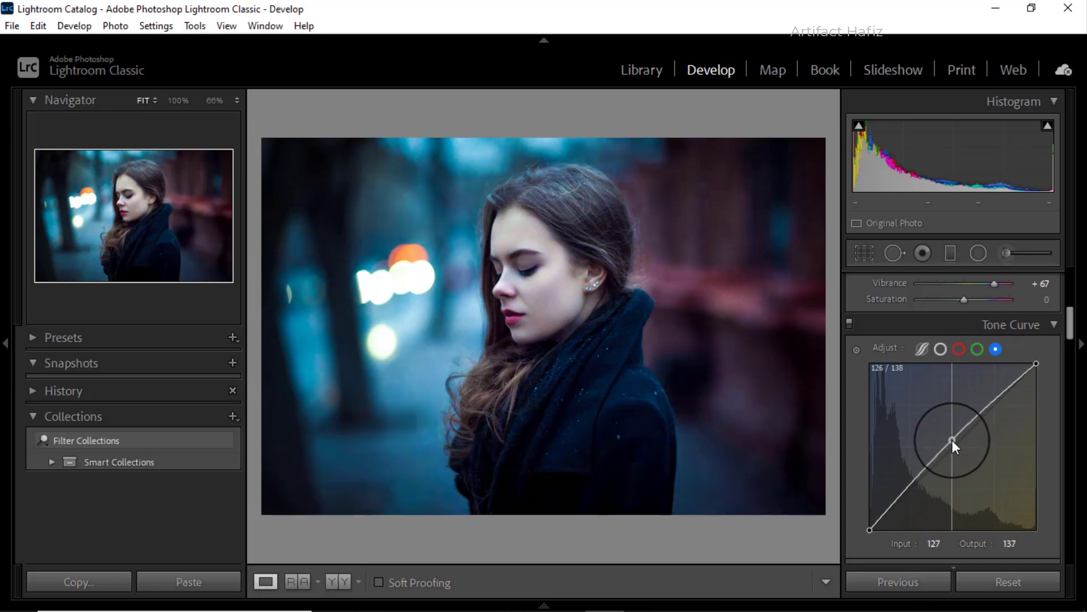
pyautogui.moveTo(869, 530); pyautogui.dragTo(859, 517)
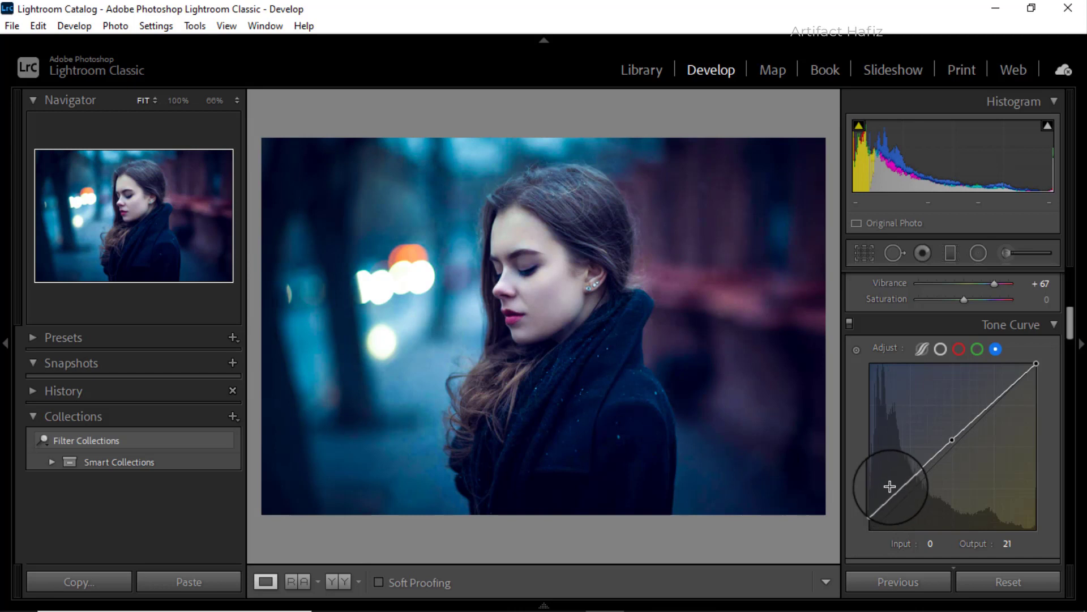
# Set the HSL saturation to Red +3, Orange -13, Yellow -48, Green +10, Aqua +8 and Blue +10
pyautogui.scroll(-3, 895, 473)
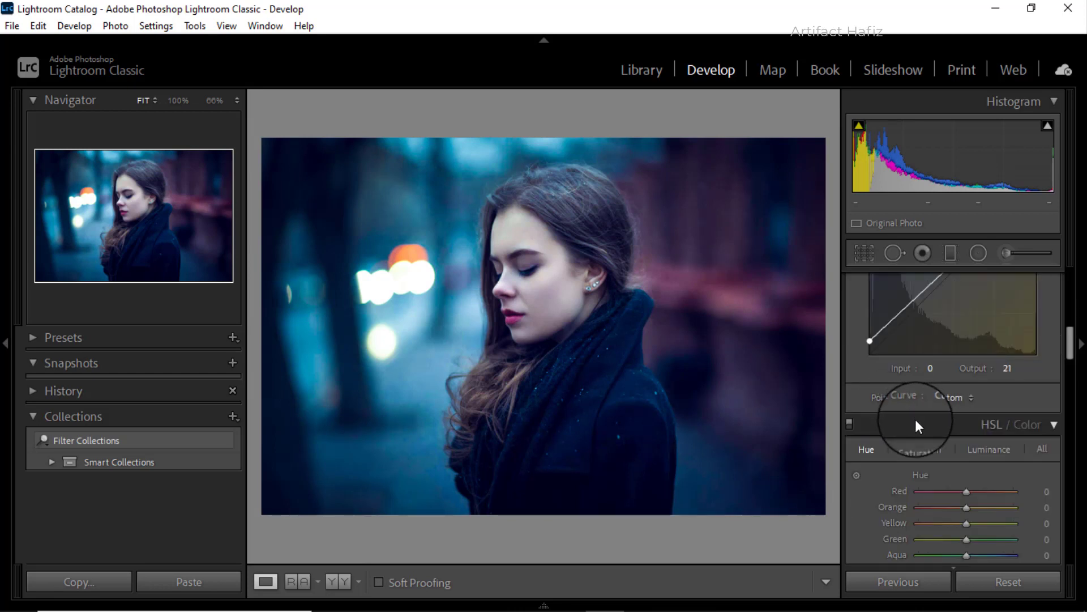
pyautogui.scroll(-2, 912, 441)
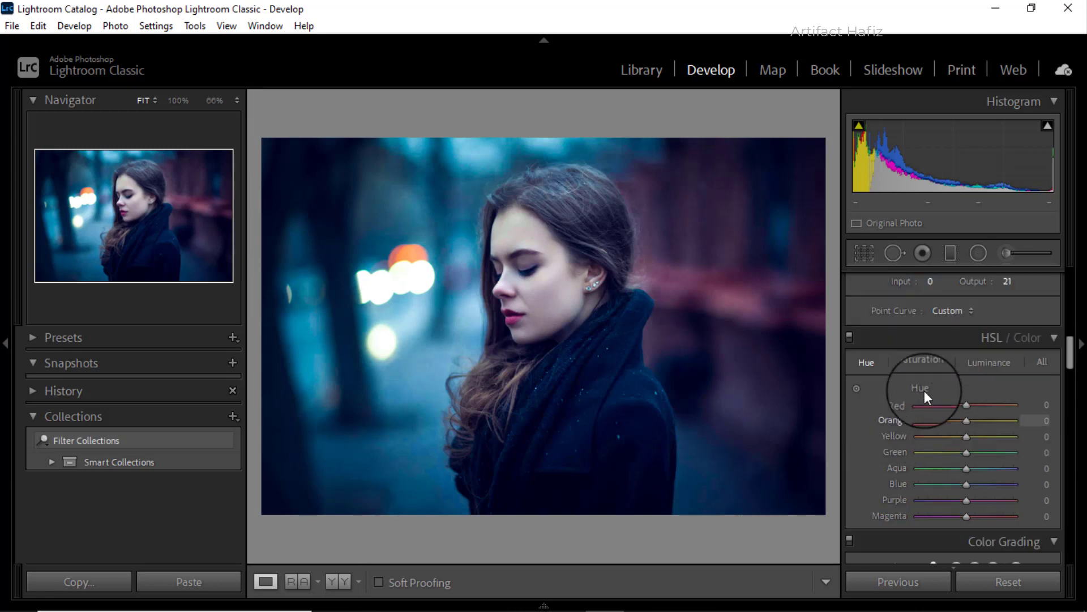
pyautogui.click(919, 362)
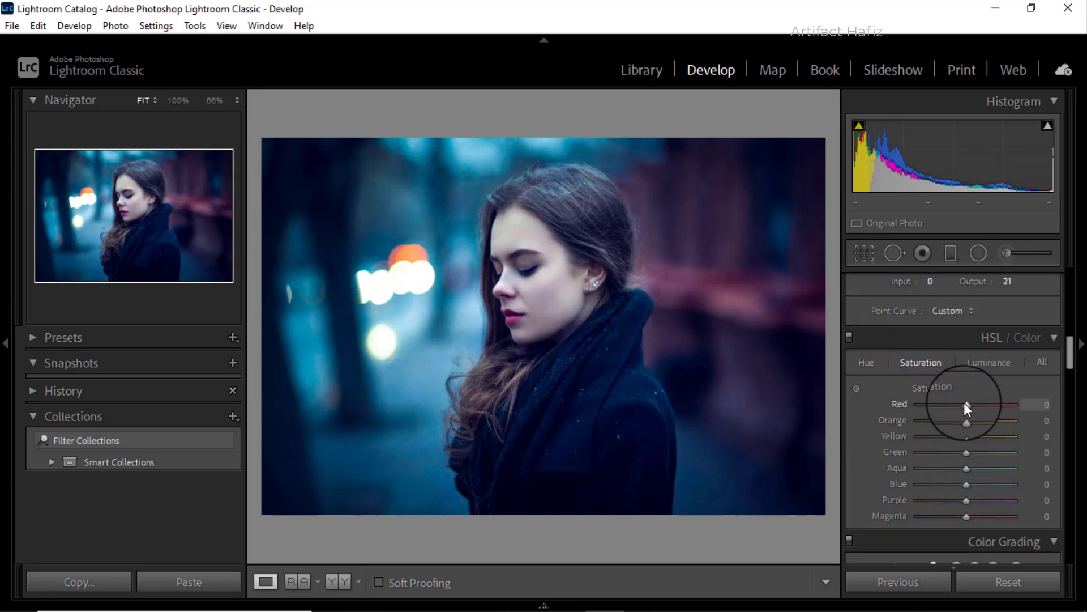
pyautogui.moveTo(966, 403); pyautogui.dragTo(972, 485)
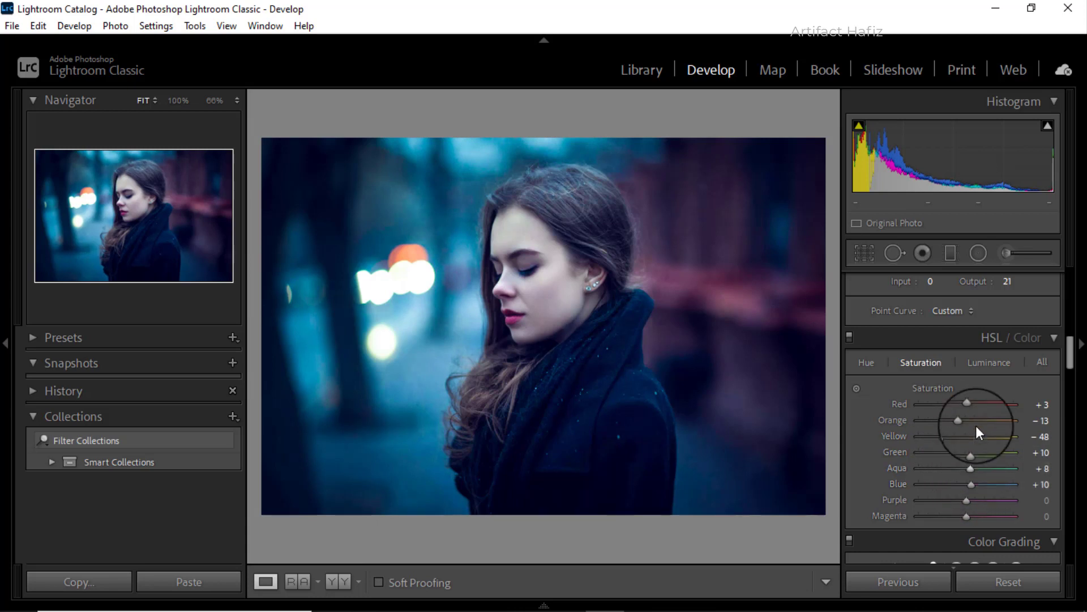
# Set the HSL luminance to Red +7, Orange +5, Green -12, Aqua -12 and Blue +15
pyautogui.click(976, 363)
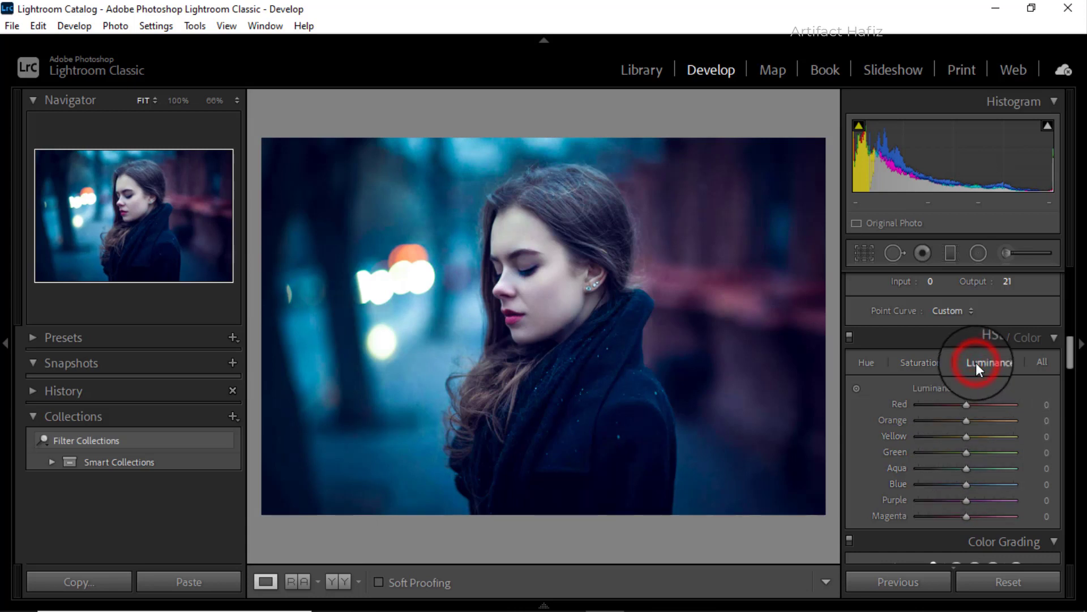
pyautogui.moveTo(966, 424)
pyautogui.mouseDown()
pyautogui.moveTo(978, 421)
pyautogui.moveTo(971, 404)
pyautogui.mouseUp()
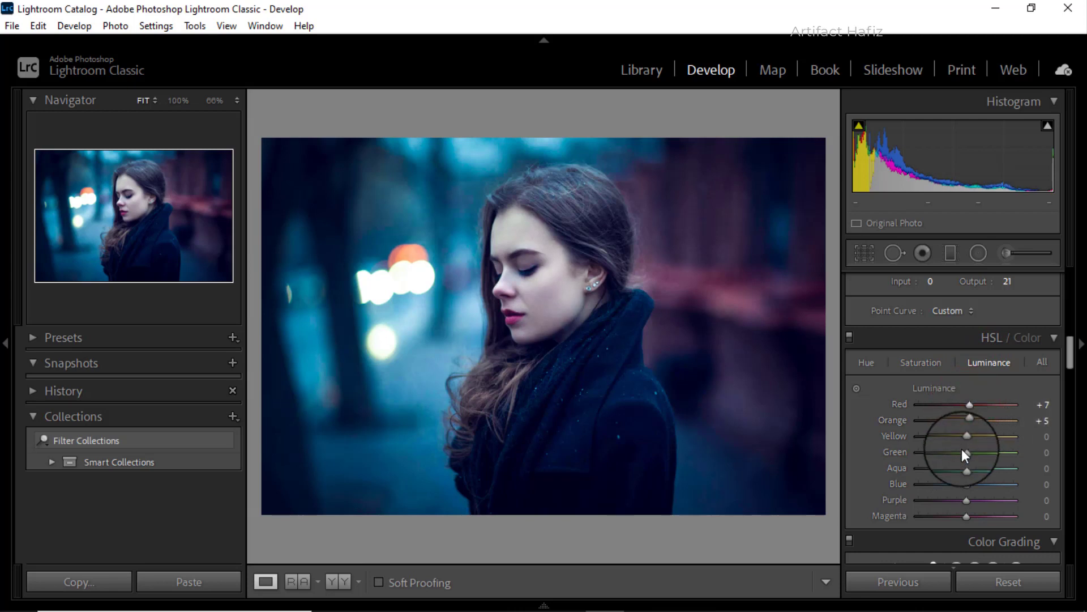
pyautogui.moveTo(965, 452); pyautogui.dragTo(972, 483)
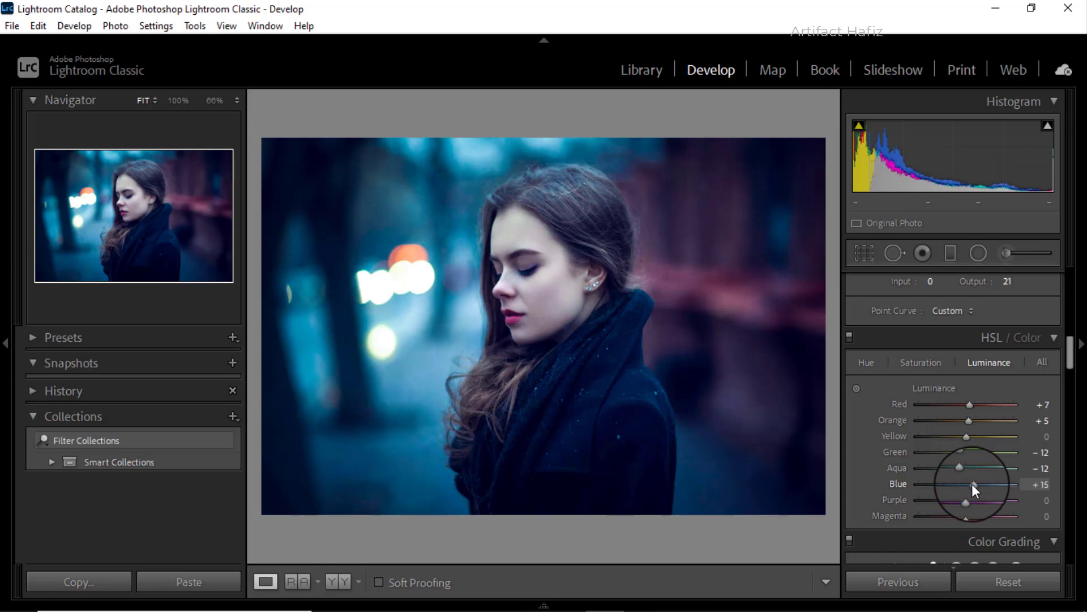
# Shift the HSL hues to Orange +17, Yellow +17, Green +17, Aqua -20 and Blue -23
pyautogui.click(865, 361)
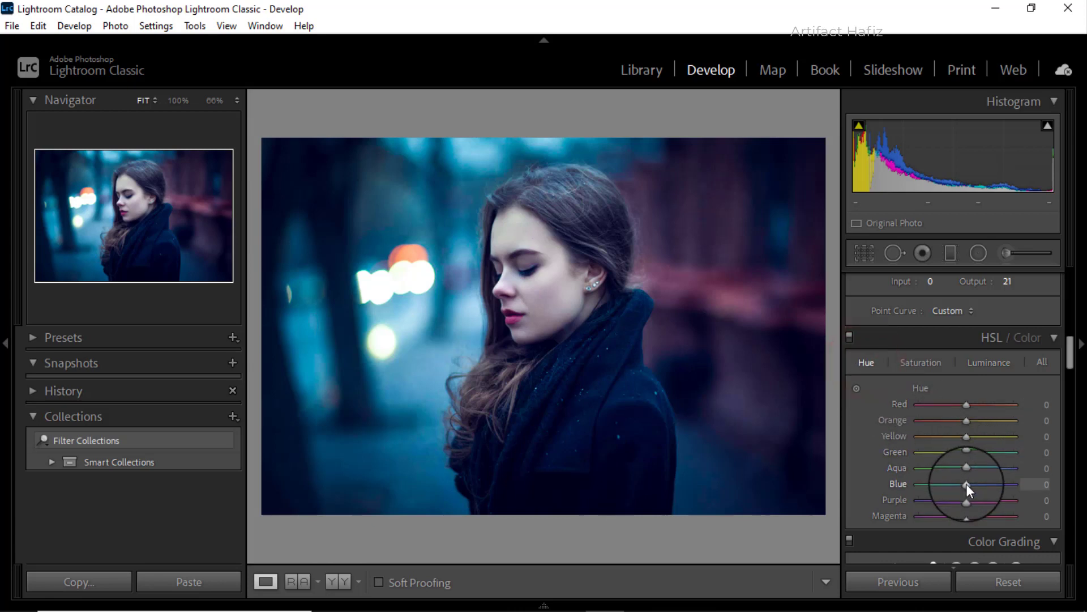
pyautogui.moveTo(966, 484); pyautogui.dragTo(973, 422)
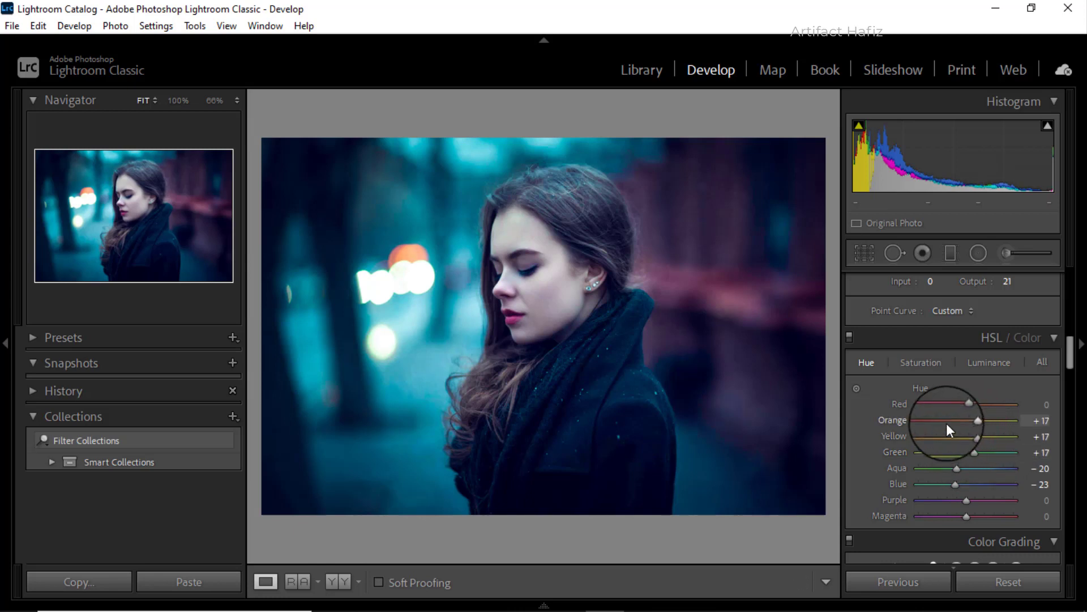
# Color grade the photo by tinting the midtones slightly teal and the shadows slightly blue, and adjust the highlights tint
pyautogui.scroll(-3, 946, 423)
pyautogui.scroll(-6, 946, 423)
pyautogui.scroll(3, 947, 423)
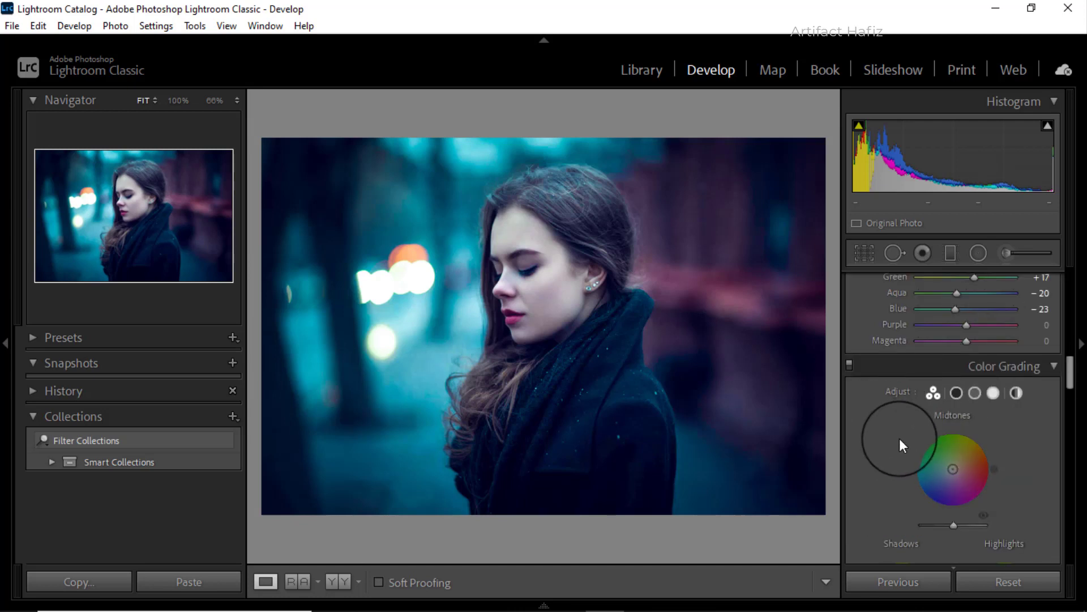
pyautogui.moveTo(953, 475); pyautogui.dragTo(880, 479)
pyautogui.scroll(-2, 907, 456)
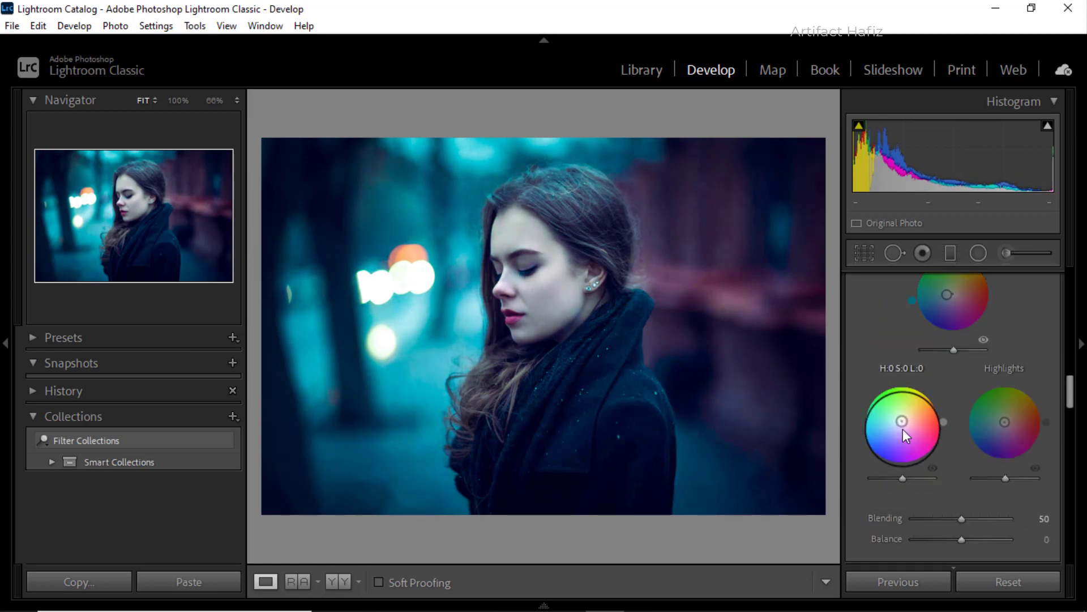
pyautogui.moveTo(904, 426); pyautogui.dragTo(862, 487)
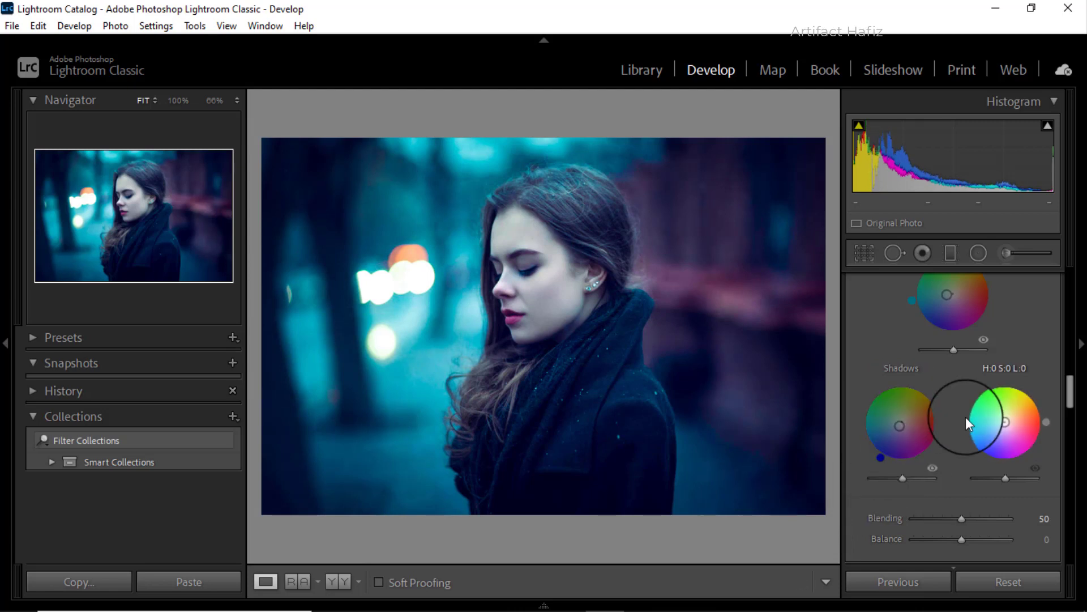
pyautogui.moveTo(1006, 430); pyautogui.dragTo(992, 369)
# Set the sharpening amount to 5 and the luminance noise reduction to 8
pyautogui.scroll(-3, 991, 369)
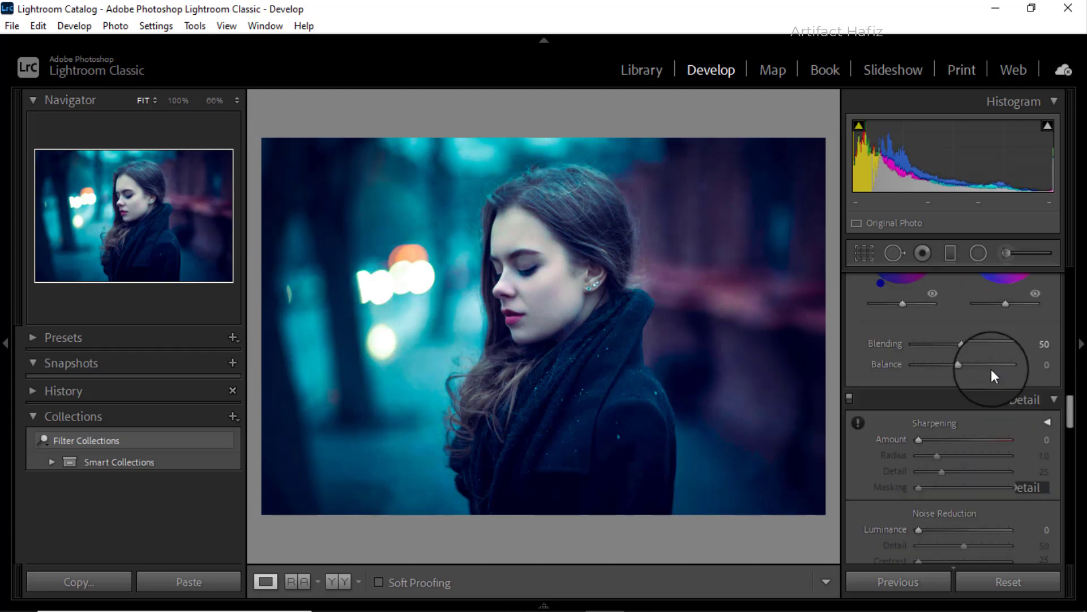
pyautogui.scroll(-3, 992, 369)
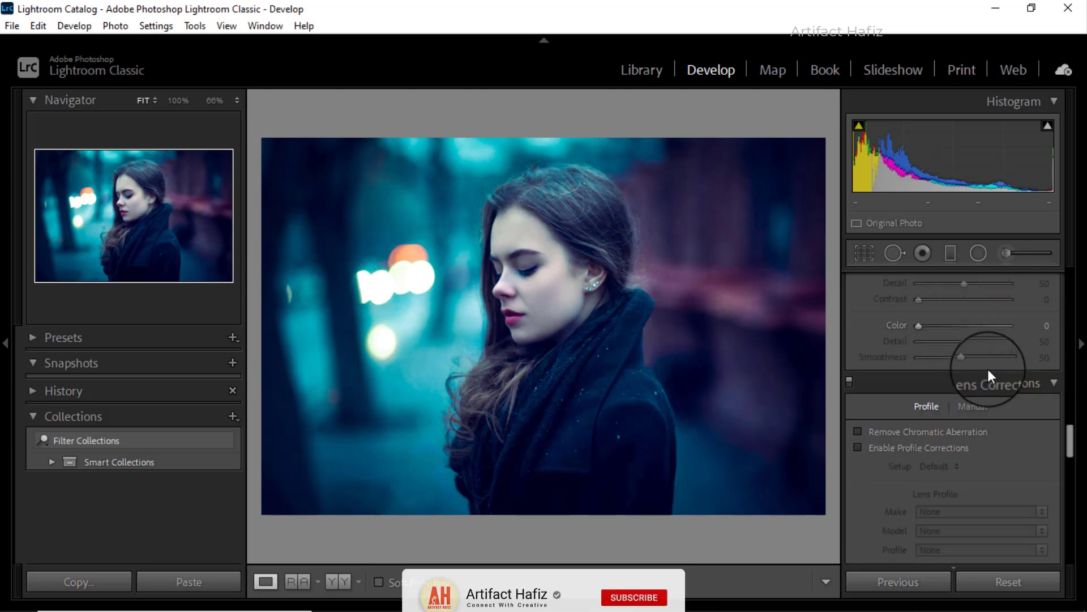
pyautogui.scroll(2, 988, 369)
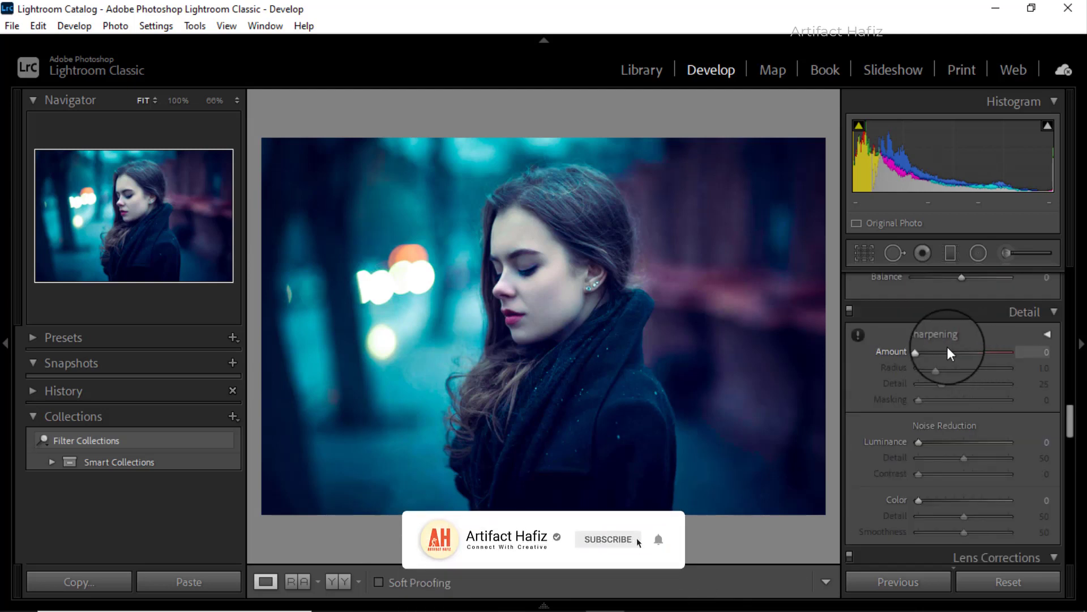
pyautogui.moveTo(920, 353); pyautogui.dragTo(924, 353)
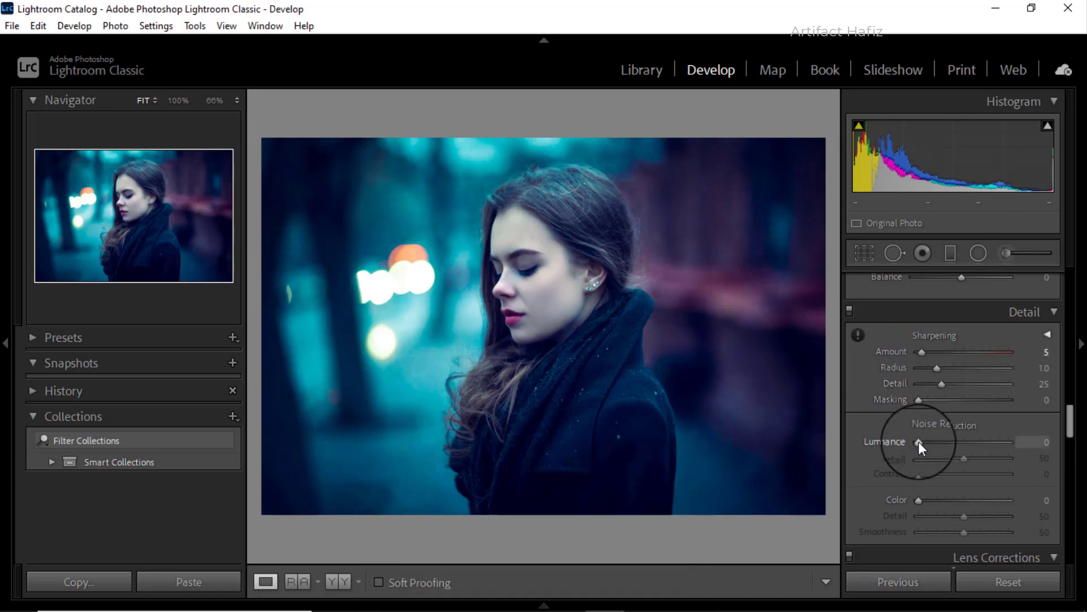
pyautogui.moveTo(918, 440); pyautogui.dragTo(926, 442)
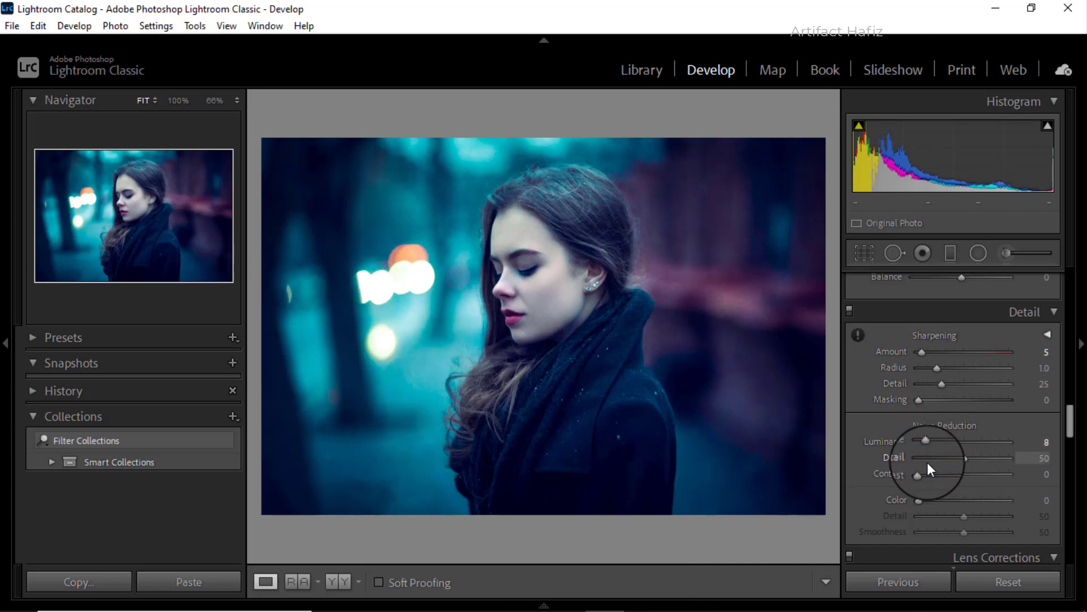
pyautogui.scroll(-10, 927, 463)
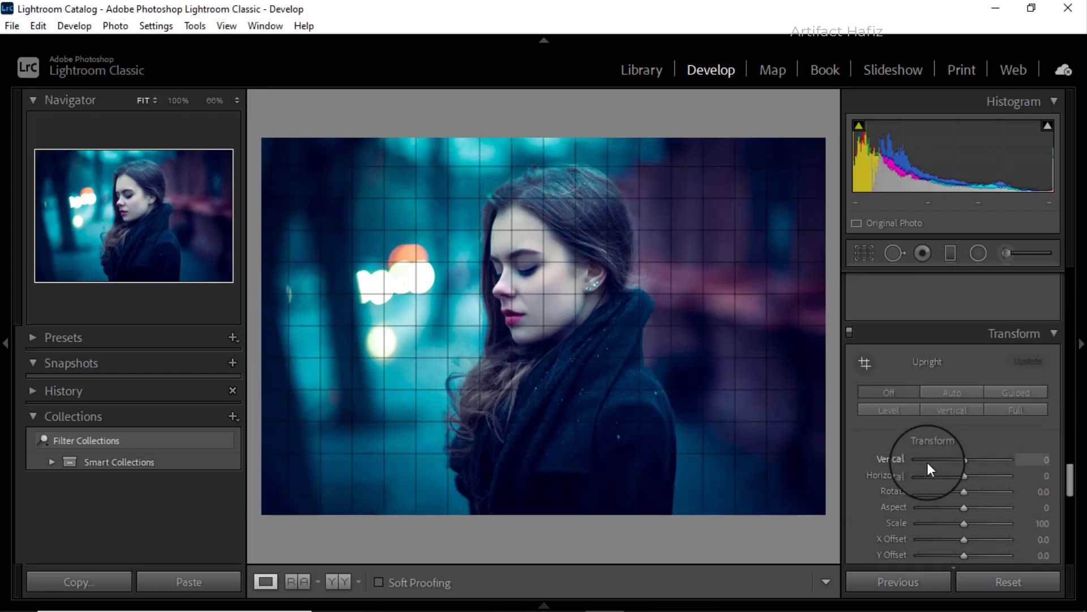
# Add a slight dark post-crop vignette with an amount of -9 and set the grain amount to 3
pyautogui.scroll(-5, 926, 462)
pyautogui.scroll(-2, 927, 460)
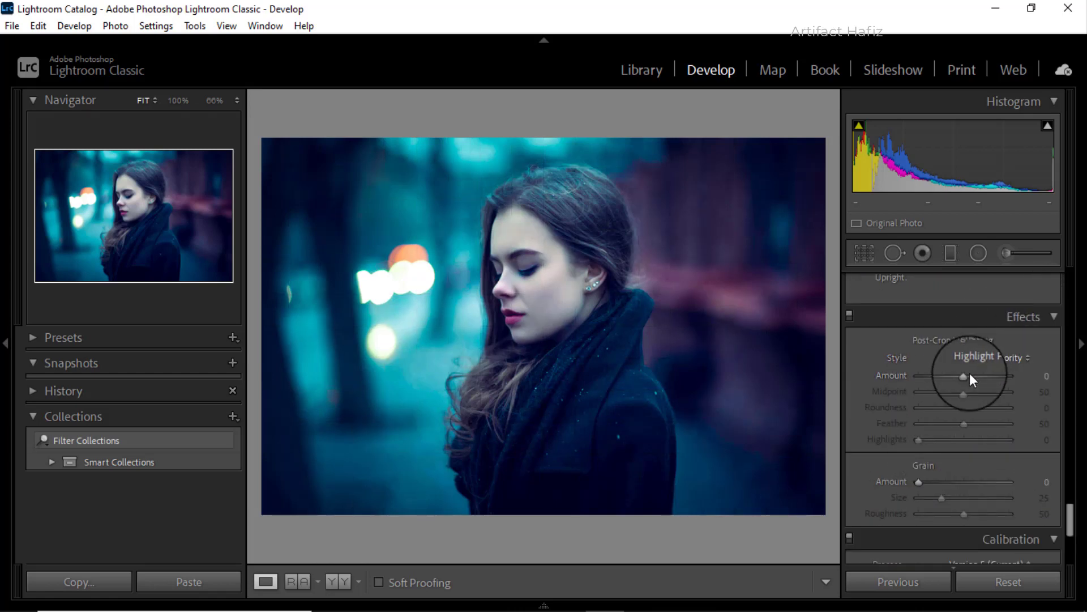
pyautogui.moveTo(966, 377); pyautogui.dragTo(961, 379)
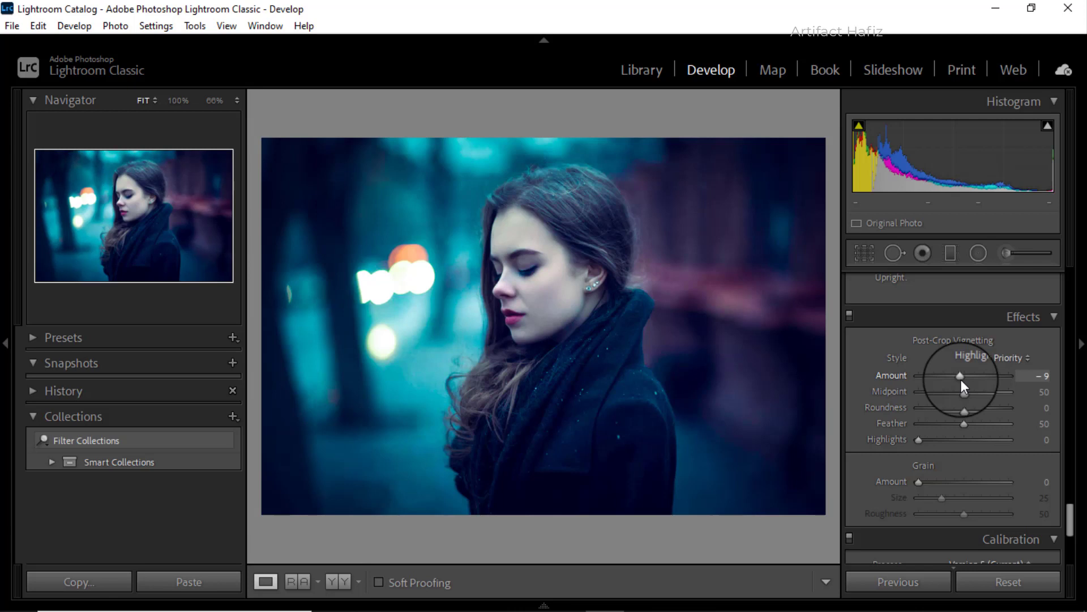
pyautogui.scroll(-2, 956, 409)
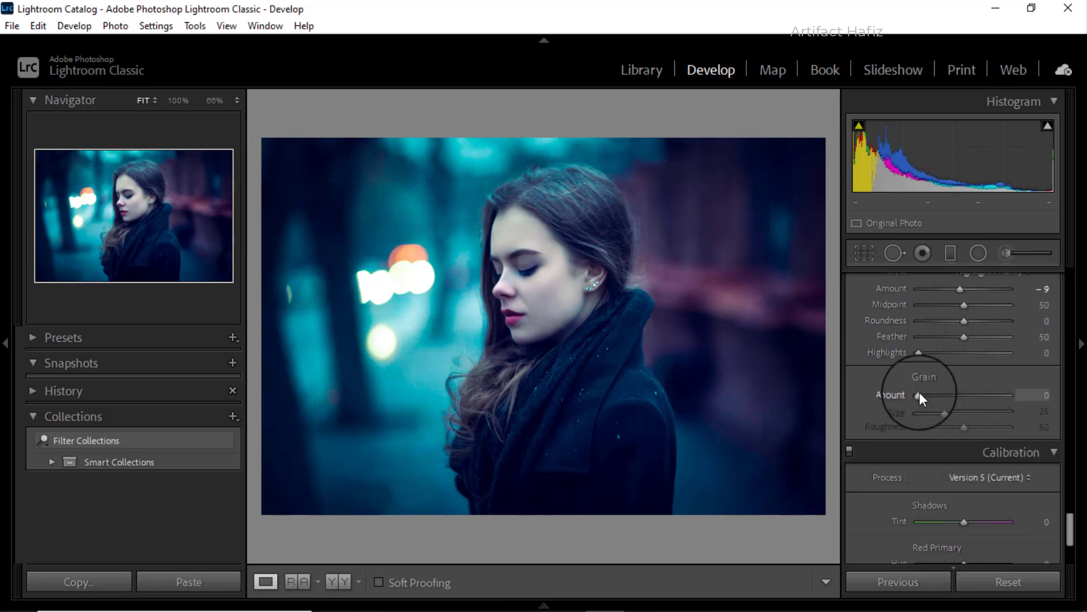
pyautogui.moveTo(919, 395); pyautogui.dragTo(920, 398)
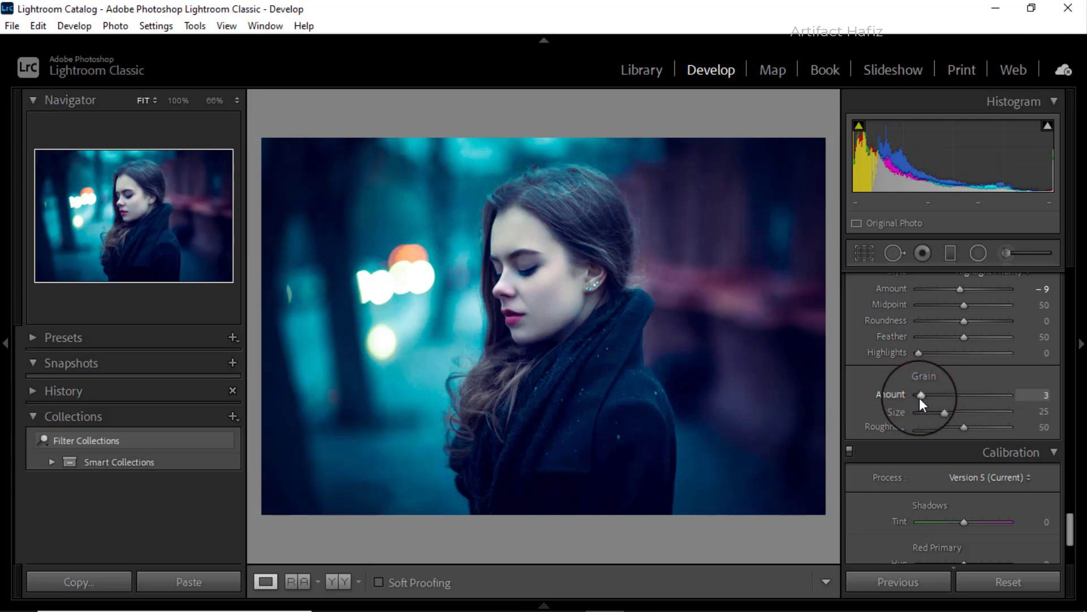
# Calibrate the primaries by setting green saturation to +39 and blue saturation to -75, and reduce the red primary's saturation to roughly -30
pyautogui.scroll(-3, 924, 417)
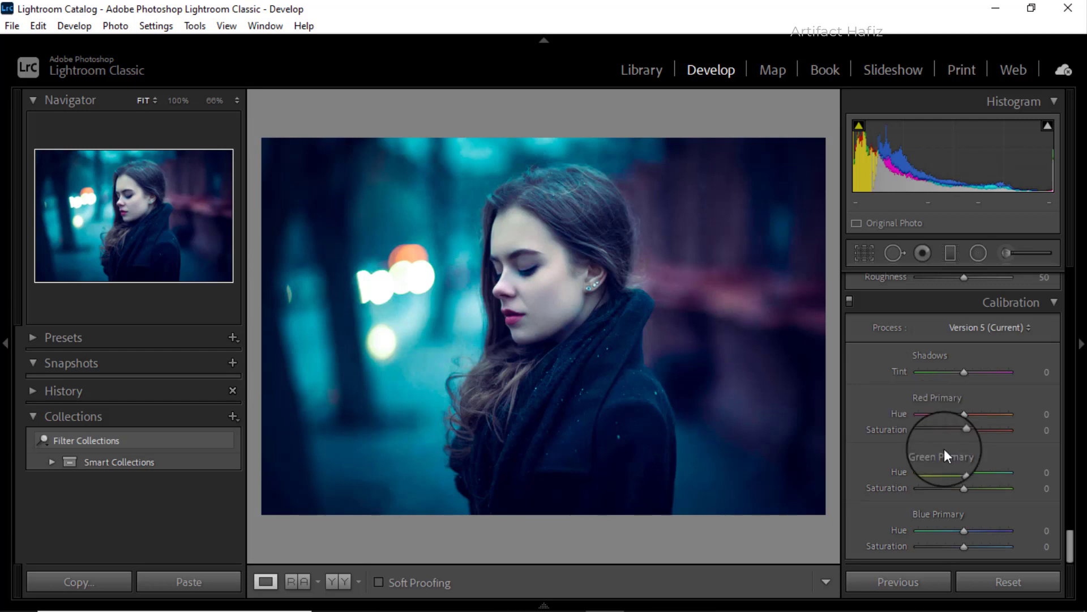
pyautogui.moveTo(965, 488)
pyautogui.mouseDown()
pyautogui.moveTo(995, 488)
pyautogui.moveTo(979, 495)
pyautogui.mouseUp()
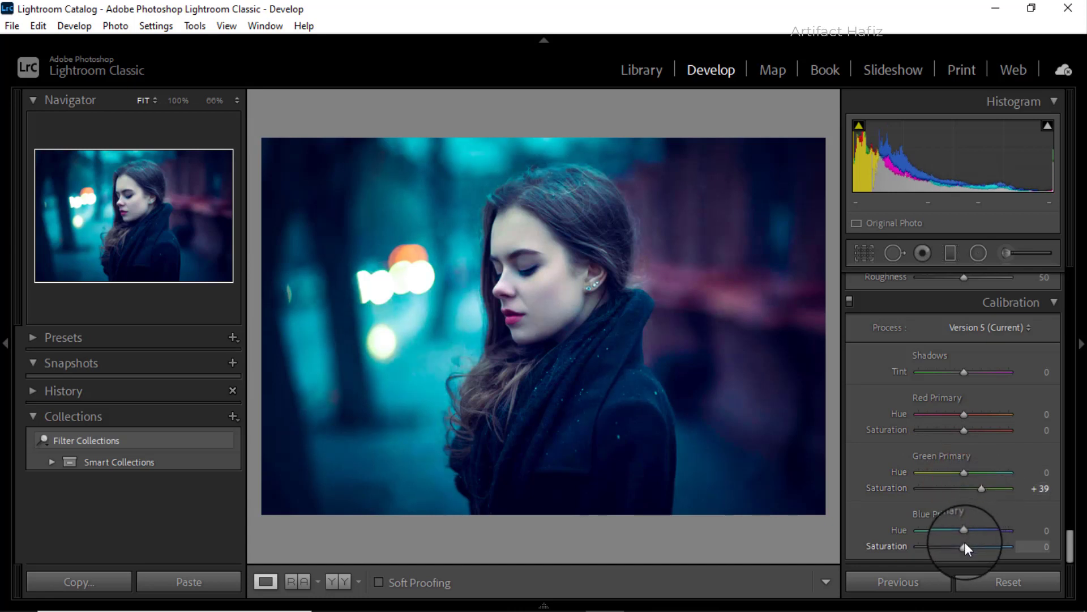
pyautogui.moveTo(964, 546); pyautogui.dragTo(930, 548)
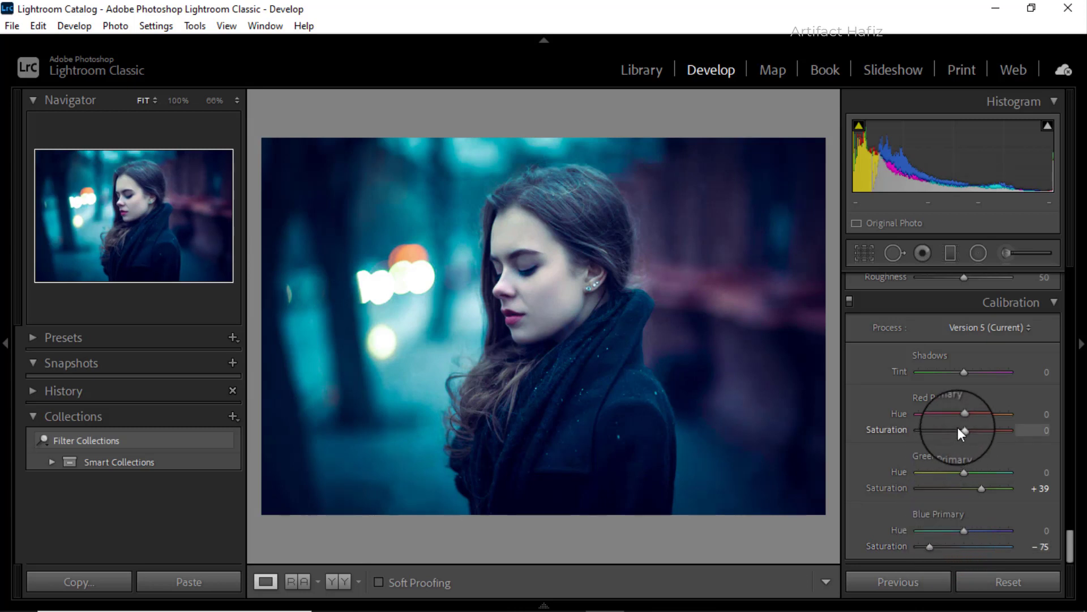
pyautogui.moveTo(964, 429)
pyautogui.mouseDown()
pyautogui.moveTo(939, 434)
pyautogui.moveTo(951, 435)
pyautogui.mouseUp()
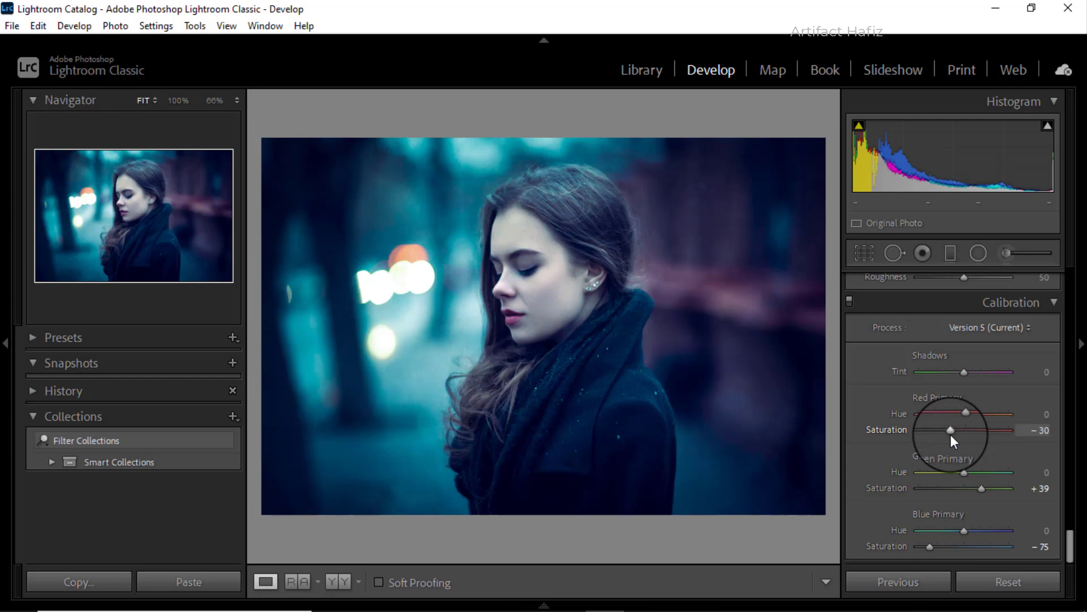
pyautogui.moveTo(951, 434); pyautogui.dragTo(953, 433)
# Lower the blue saturation in the HSL adjustments to -23
pyautogui.moveTo(1070, 543); pyautogui.dragTo(1064, 346)
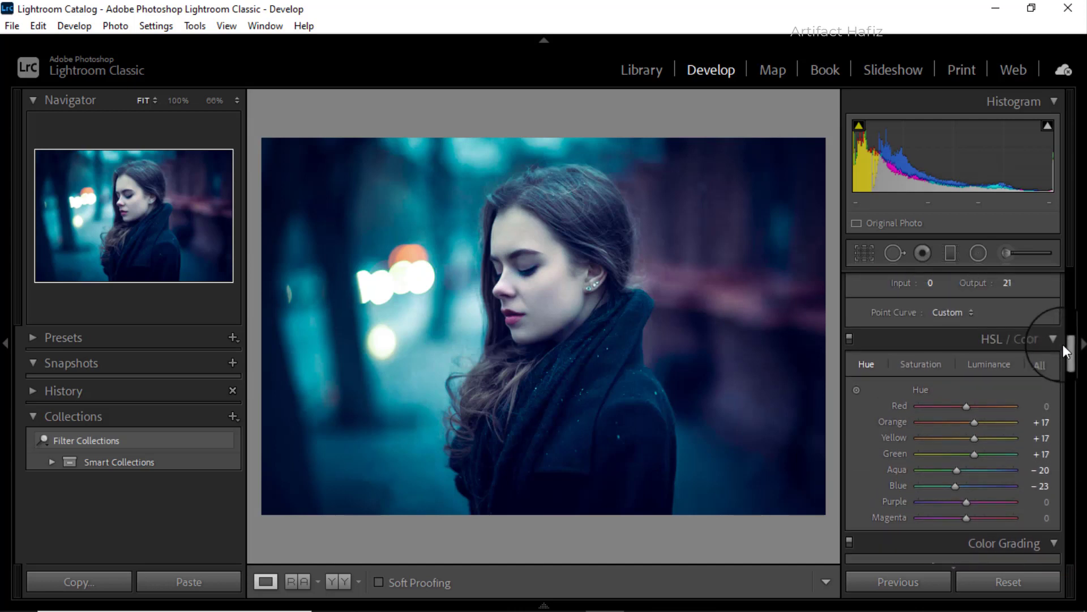
pyautogui.click(928, 365)
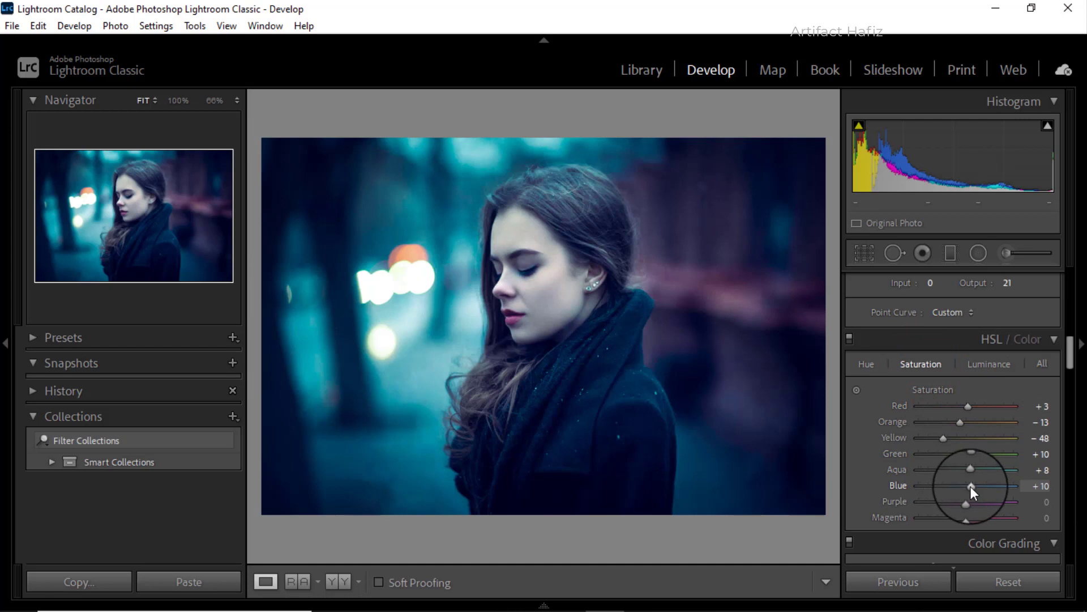
pyautogui.moveTo(971, 490)
pyautogui.mouseDown()
pyautogui.moveTo(936, 493)
pyautogui.moveTo(955, 494)
pyautogui.mouseUp()
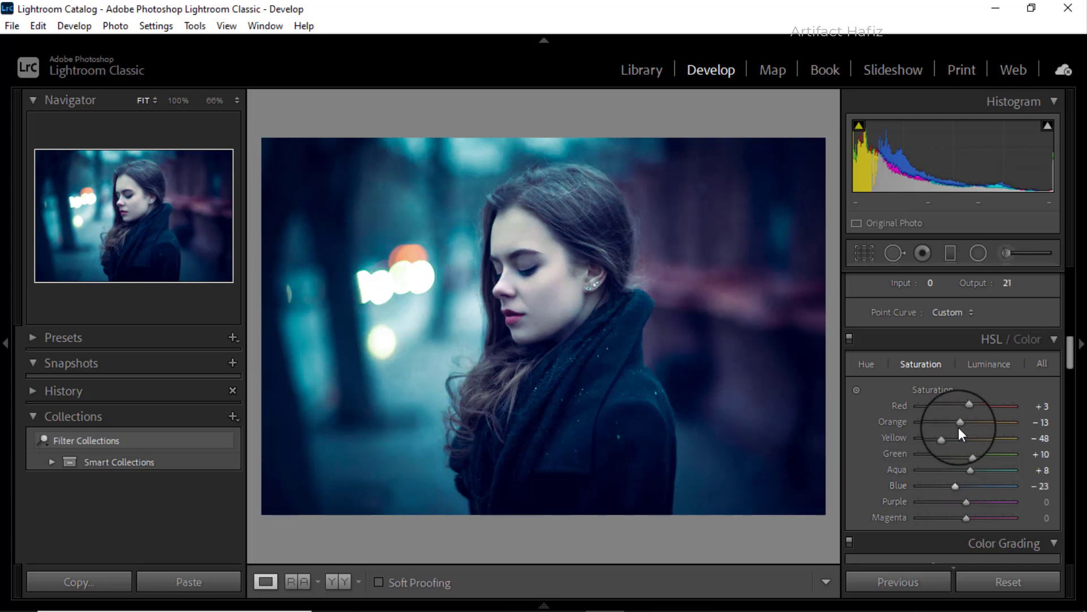
# Draw a radial filter around the woman's head and reset its exposure to 0.00
pyautogui.scroll(6, 958, 425)
pyautogui.scroll(3, 958, 424)
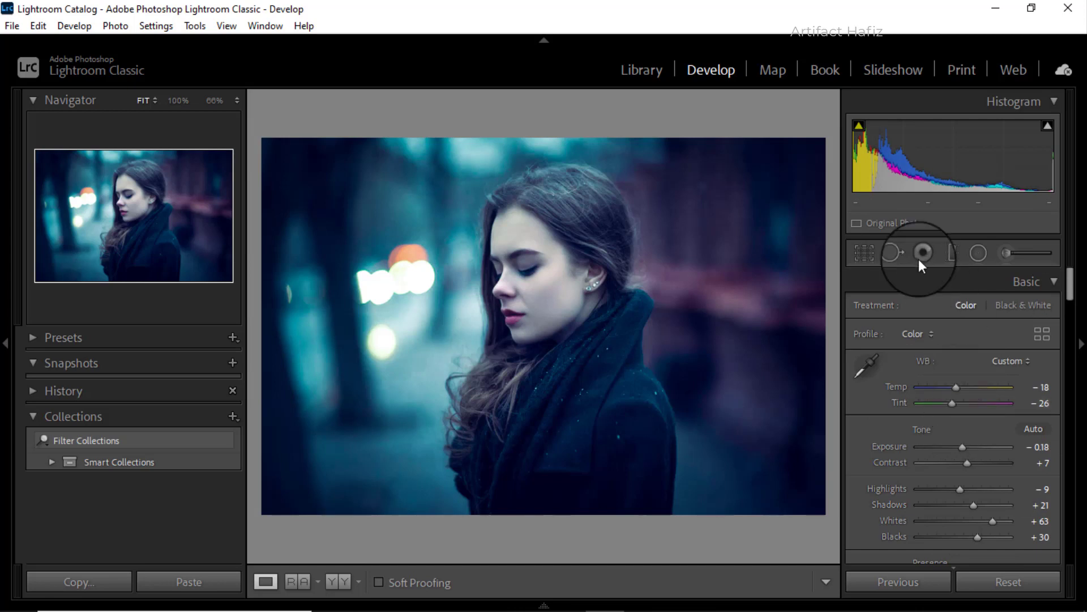
pyautogui.click(979, 250)
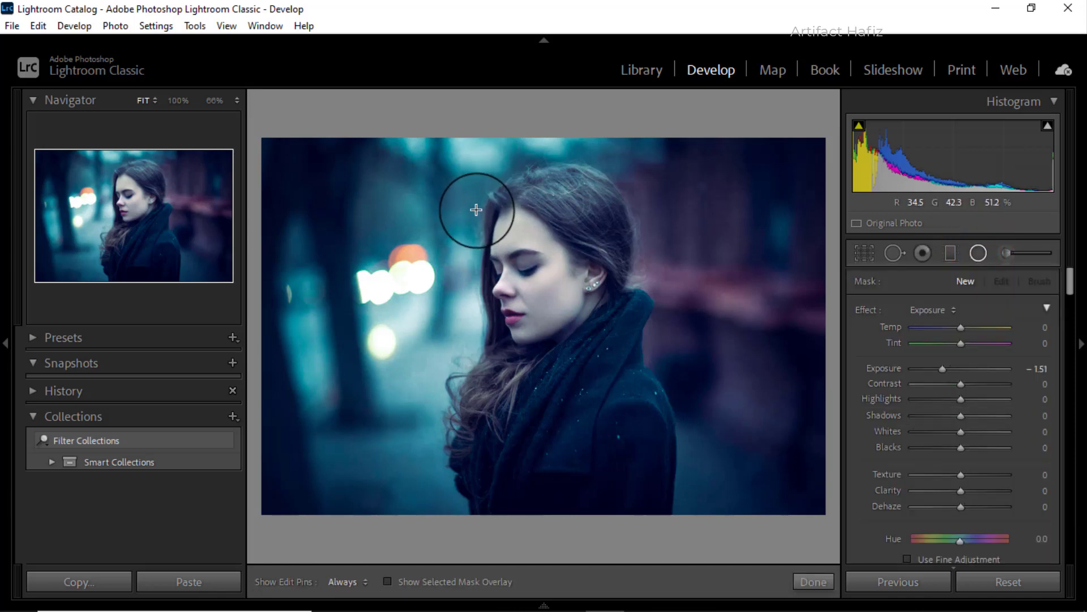
pyautogui.moveTo(477, 210); pyautogui.dragTo(582, 324)
pyautogui.moveTo(510, 242)
pyautogui.mouseDown()
pyautogui.moveTo(548, 311)
pyautogui.moveTo(579, 305)
pyautogui.mouseUp()
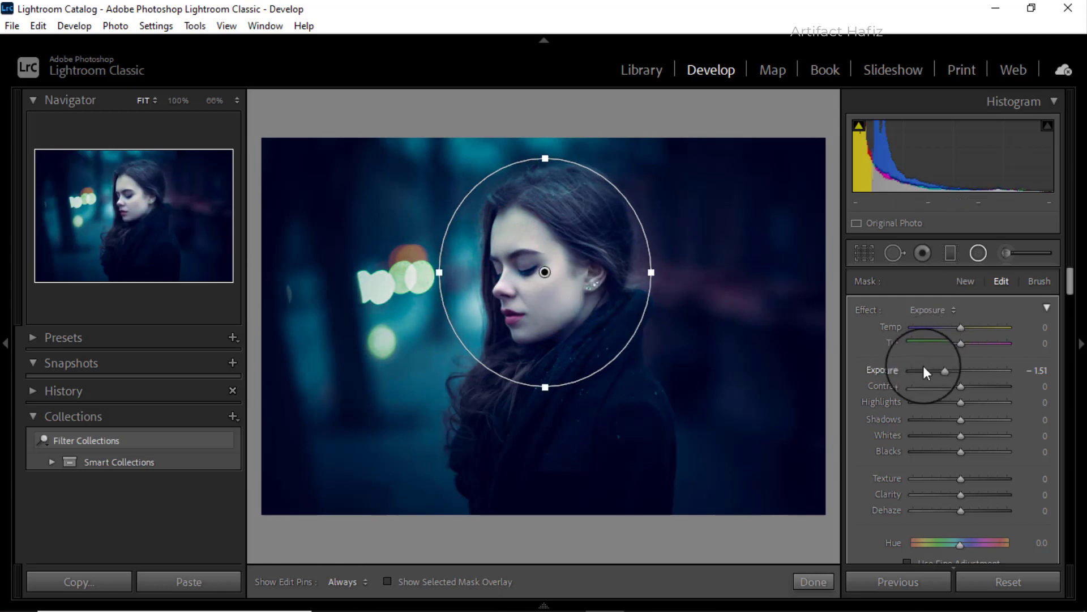
pyautogui.doubleClick(942, 370)
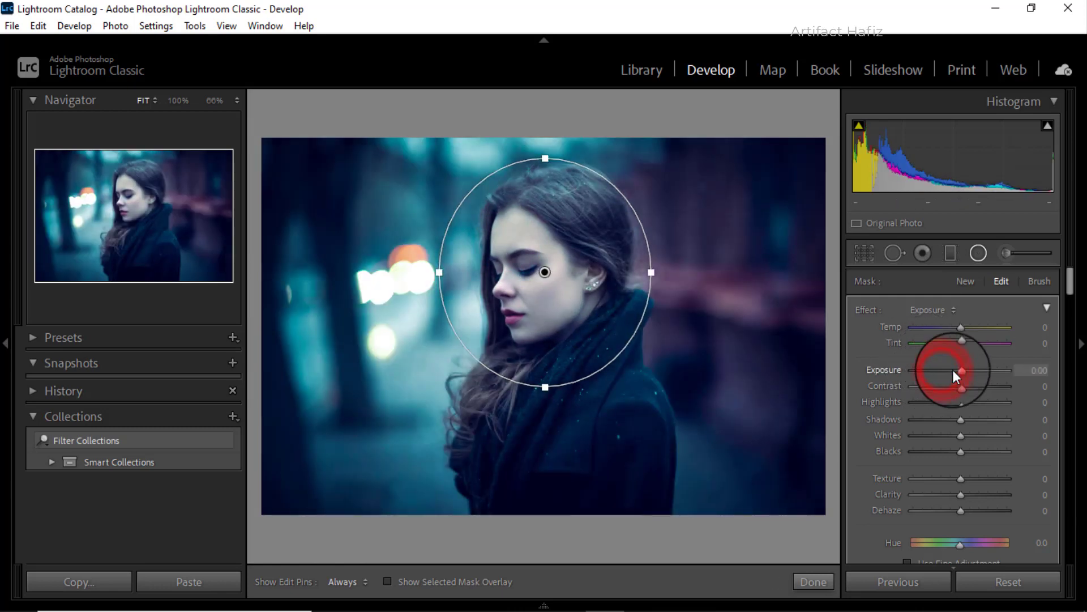
pyautogui.click(952, 370)
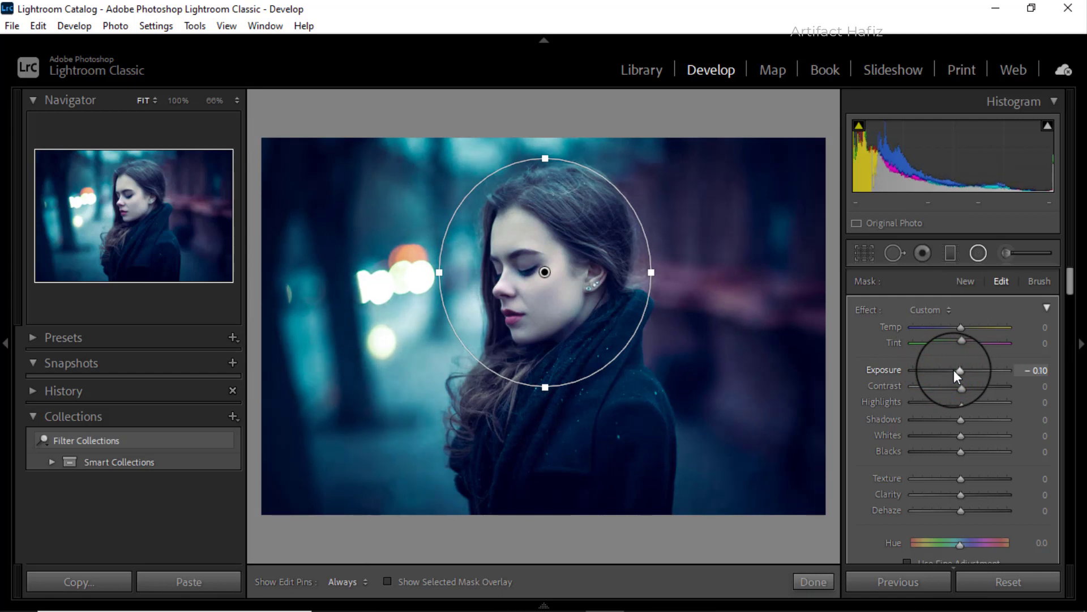
pyautogui.doubleClick(960, 370)
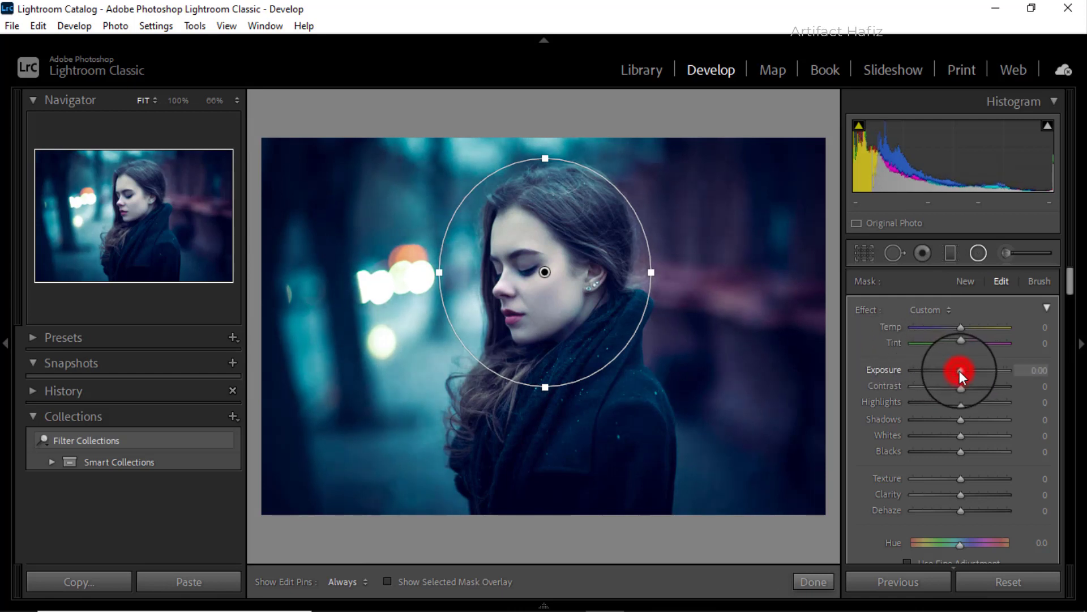
pyautogui.scroll(-10, 878, 368)
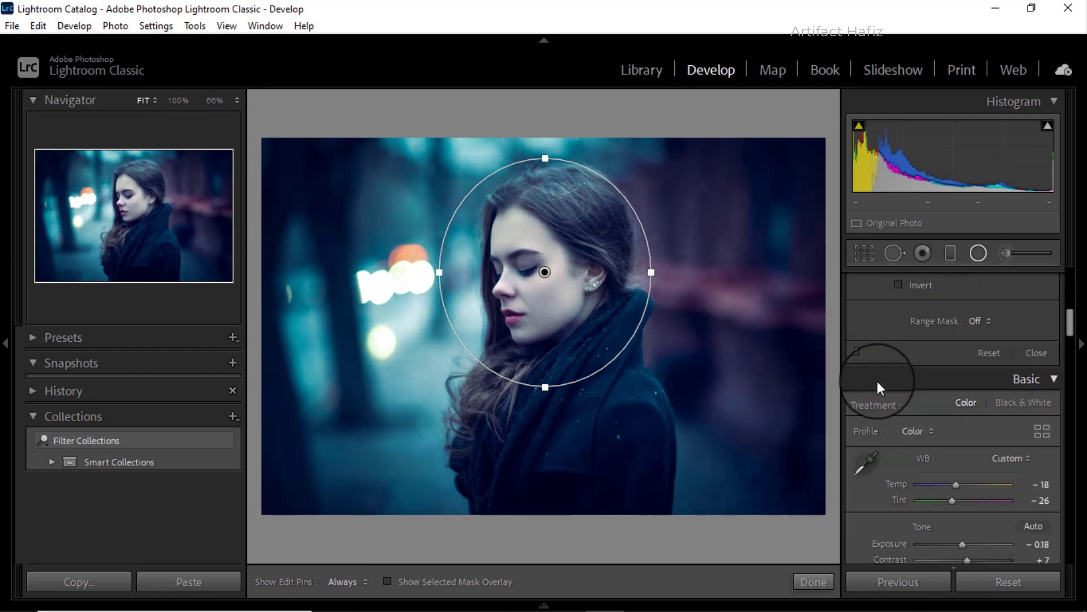
pyautogui.scroll(3, 909, 378)
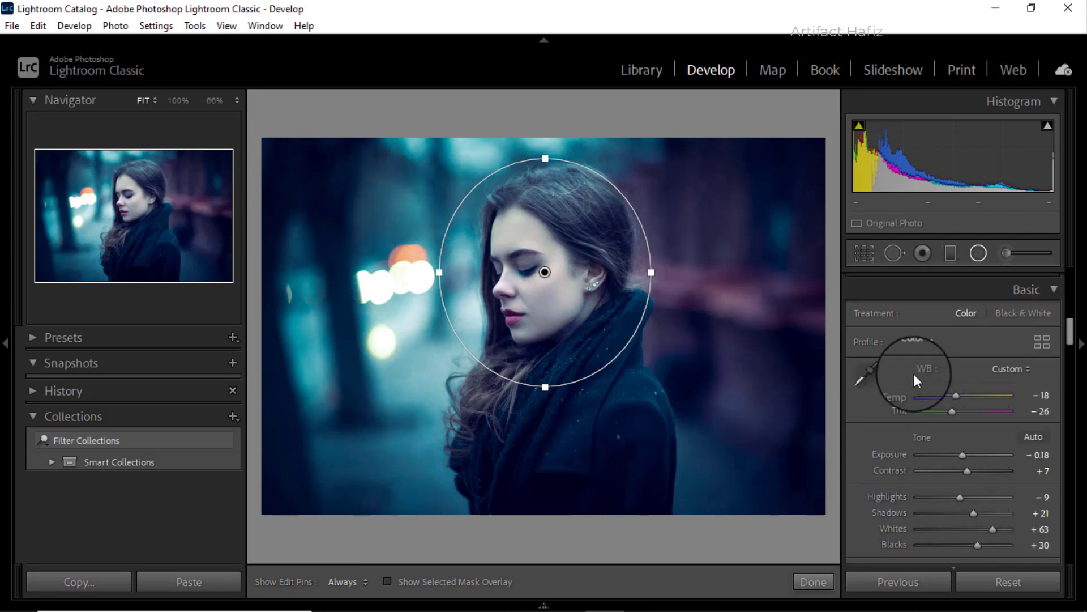
pyautogui.doubleClick(956, 396)
pyautogui.doubleClick(953, 409)
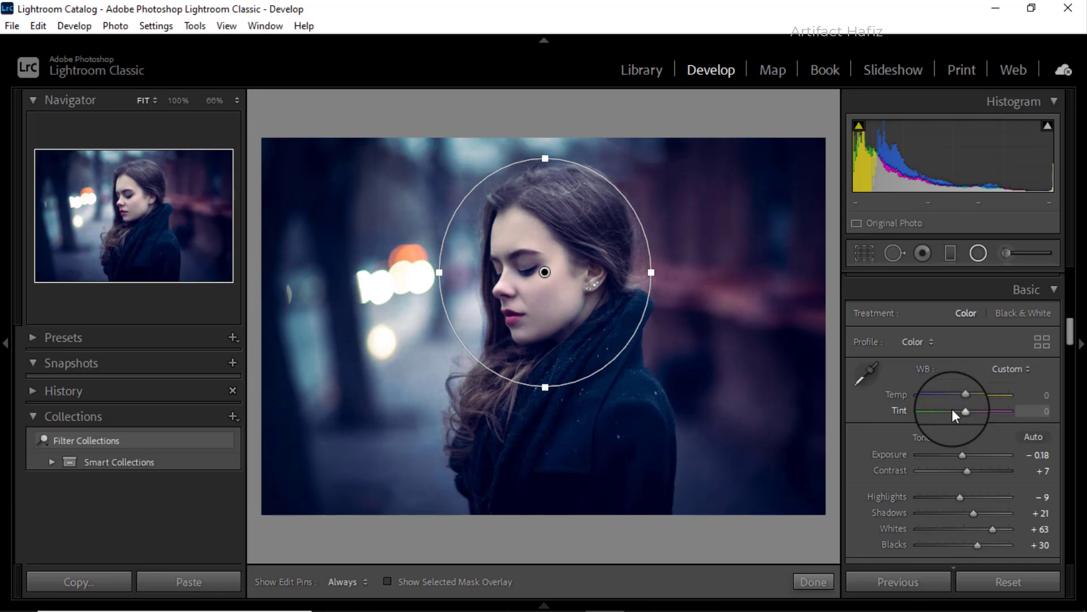
pyautogui.hotkey('ctrl', 'z')
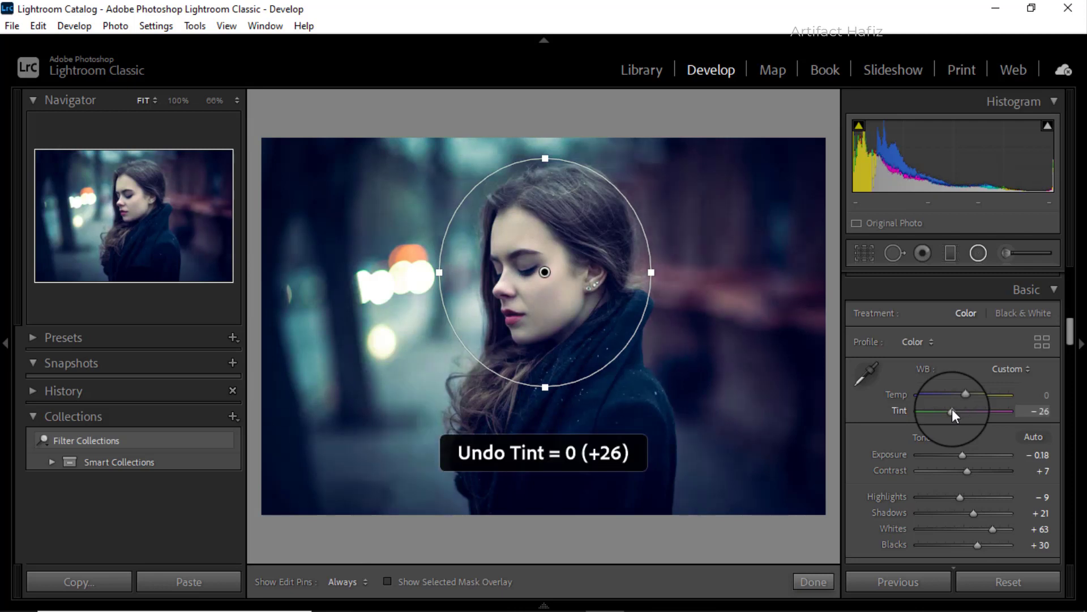
pyautogui.hotkey('ctrl', 'z')
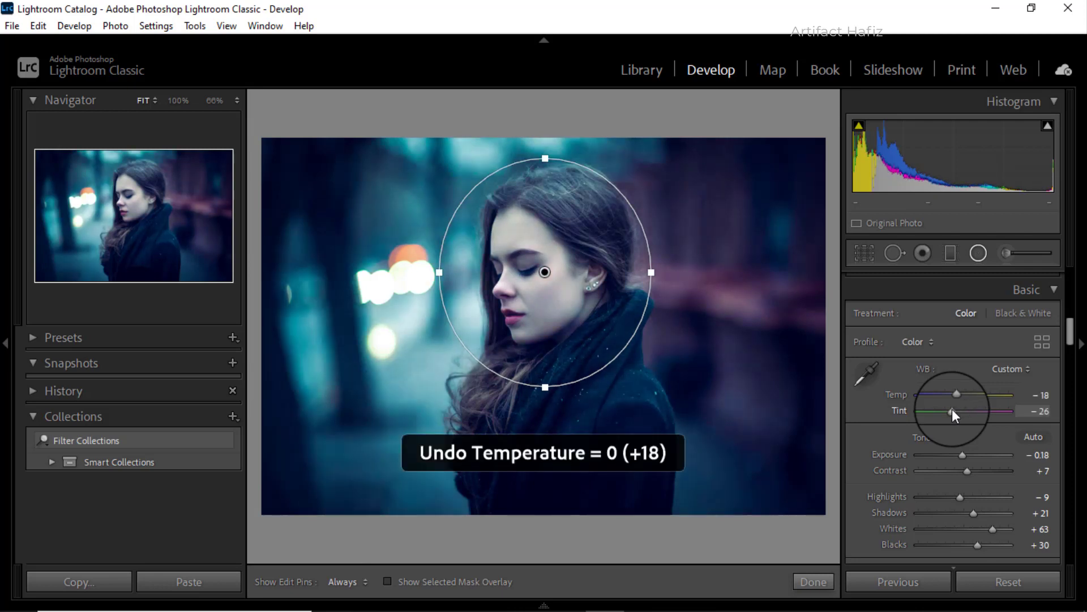
# Set the radial filter's saturation to 53
pyautogui.scroll(10, 953, 409)
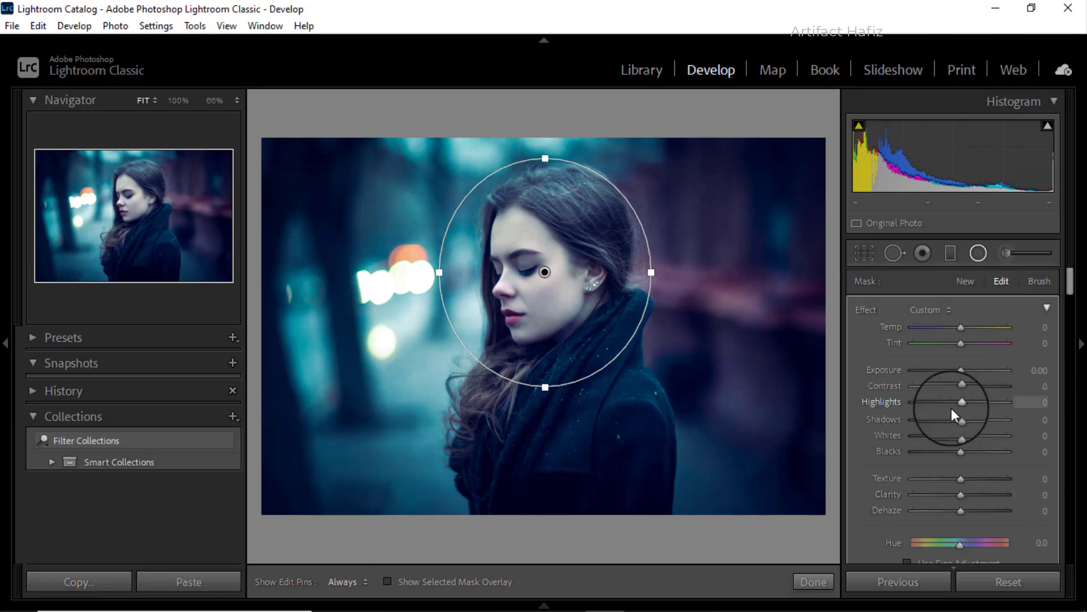
pyautogui.scroll(-3, 952, 409)
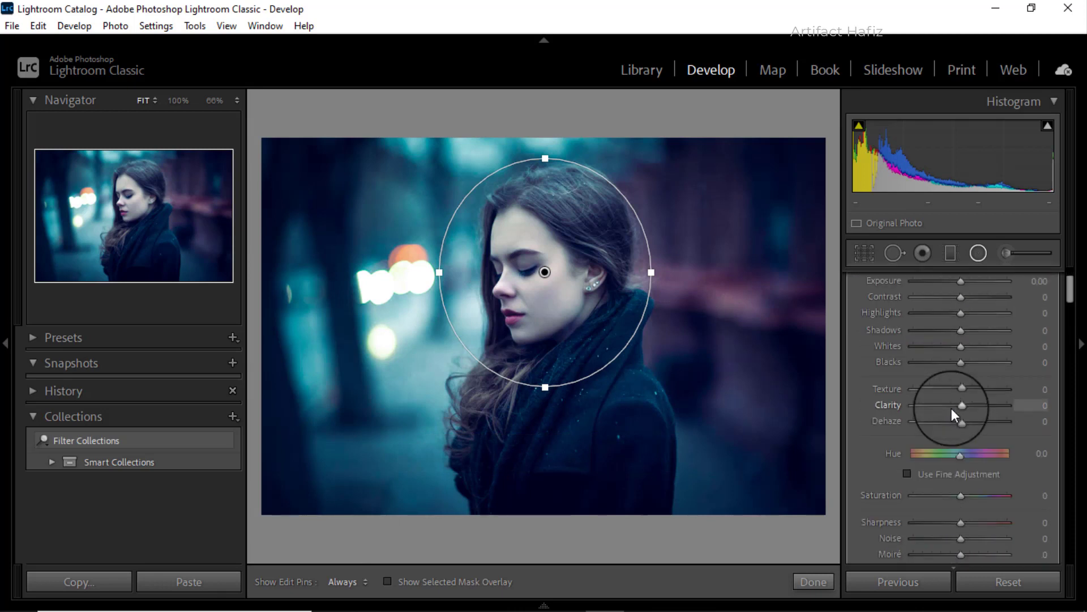
pyautogui.scroll(-6, 952, 409)
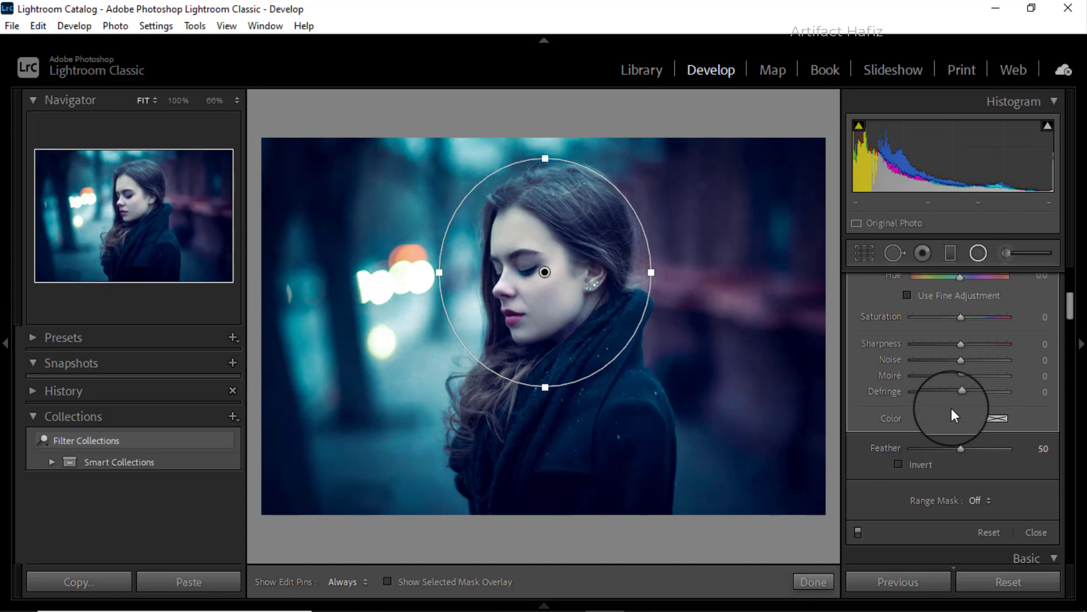
pyautogui.click(898, 465)
pyautogui.scroll(6, 880, 466)
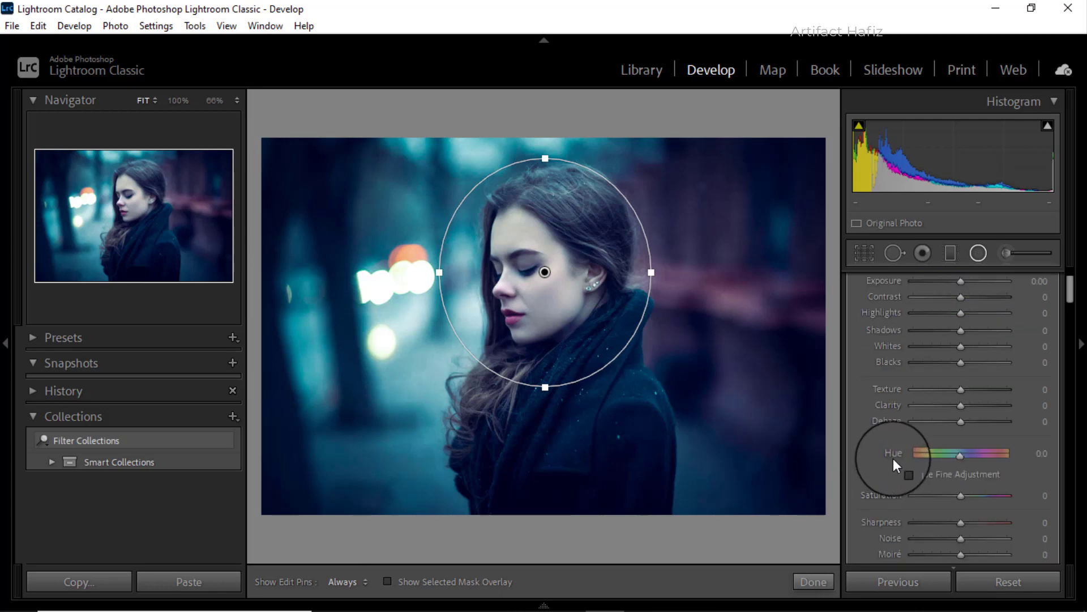
pyautogui.click(960, 496)
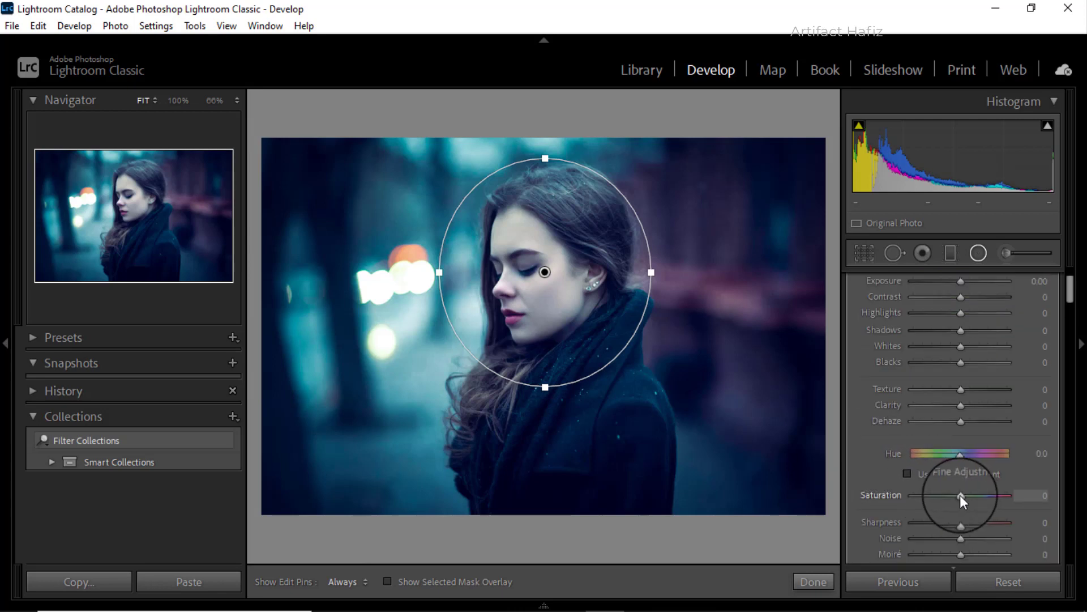
pyautogui.moveTo(960, 496); pyautogui.dragTo(988, 496)
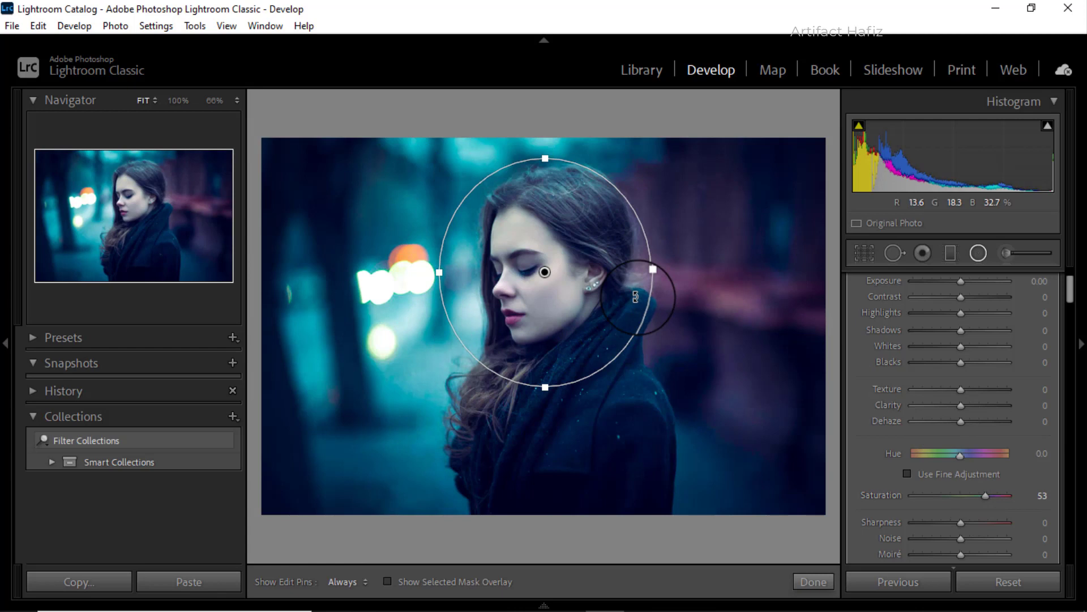
# Invert the radial filter to affect the area inside the ellipse, with saturation 70 and hue 20.7
pyautogui.scroll(-3, 943, 417)
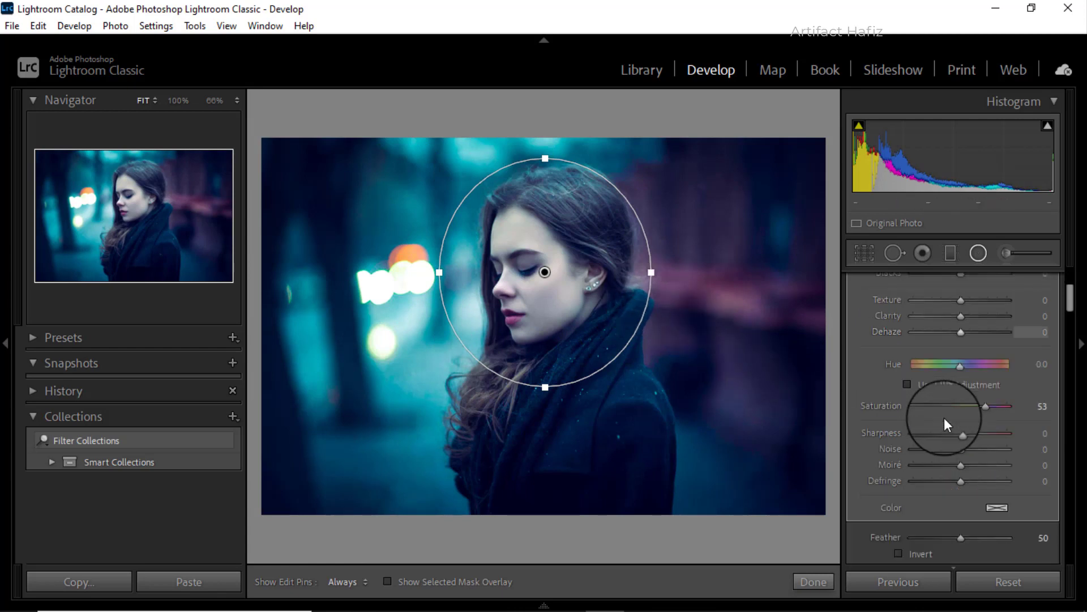
pyautogui.scroll(-3, 945, 417)
pyautogui.click(897, 463)
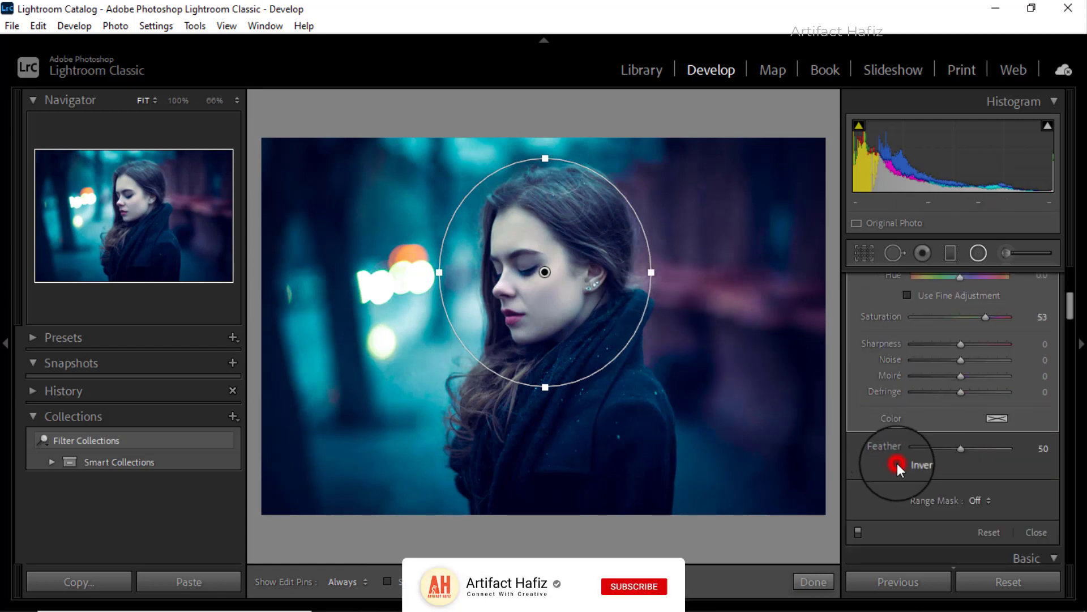
pyautogui.scroll(3, 921, 426)
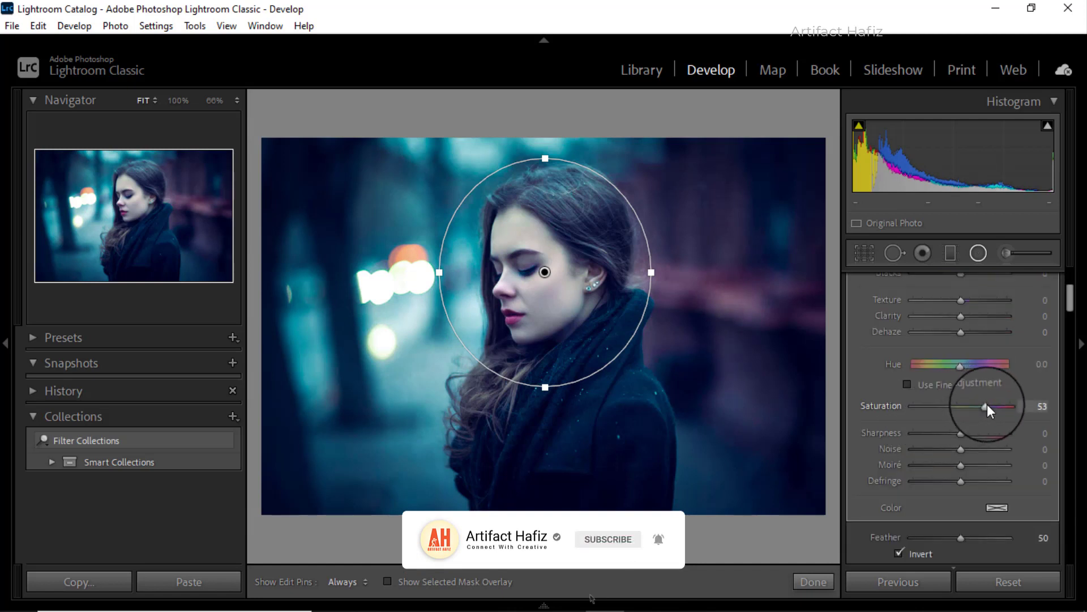
pyautogui.moveTo(987, 406)
pyautogui.mouseDown()
pyautogui.moveTo(978, 406)
pyautogui.moveTo(1029, 411)
pyautogui.moveTo(994, 411)
pyautogui.mouseUp()
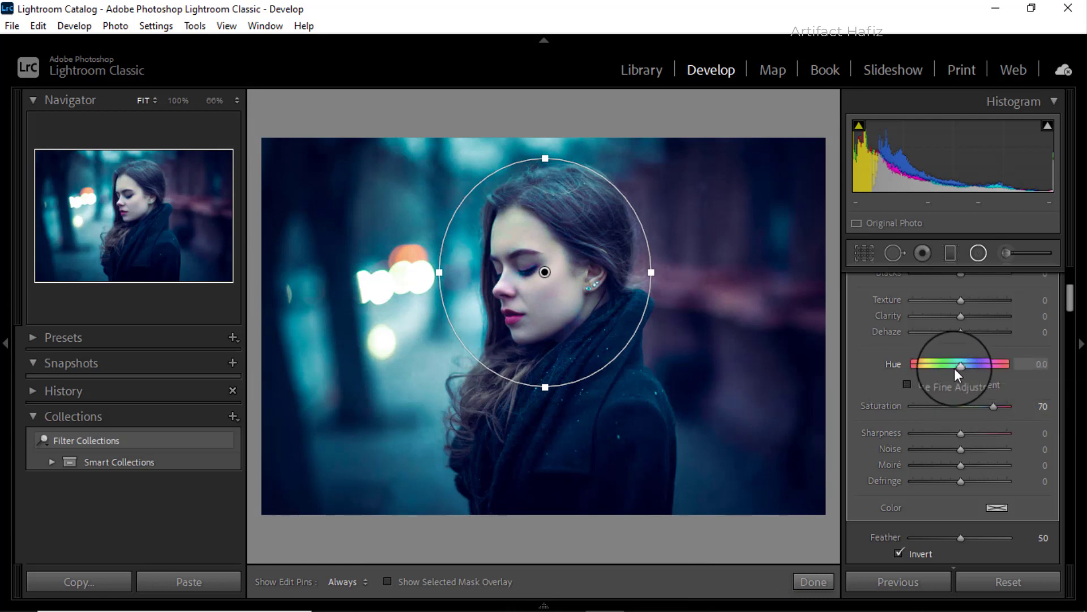
pyautogui.moveTo(959, 367)
pyautogui.mouseDown()
pyautogui.moveTo(925, 367)
pyautogui.moveTo(966, 368)
pyautogui.mouseUp()
# Warm the skin inside the radial filter by setting its temperature to 18 and tint to 65
pyautogui.scroll(5, 933, 400)
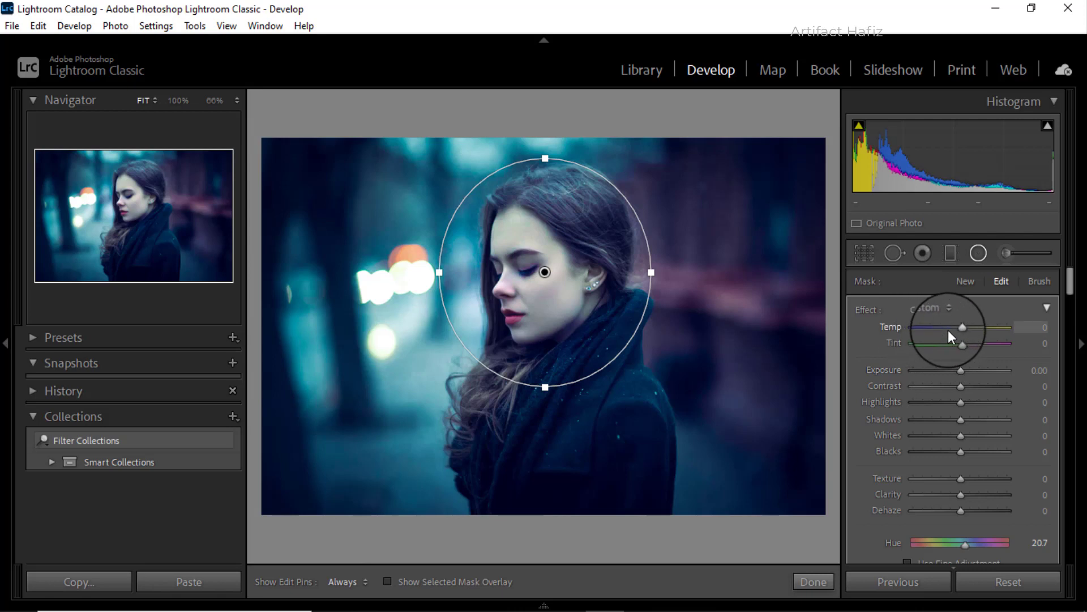
pyautogui.moveTo(958, 326)
pyautogui.mouseDown()
pyautogui.moveTo(979, 326)
pyautogui.moveTo(968, 331)
pyautogui.mouseUp()
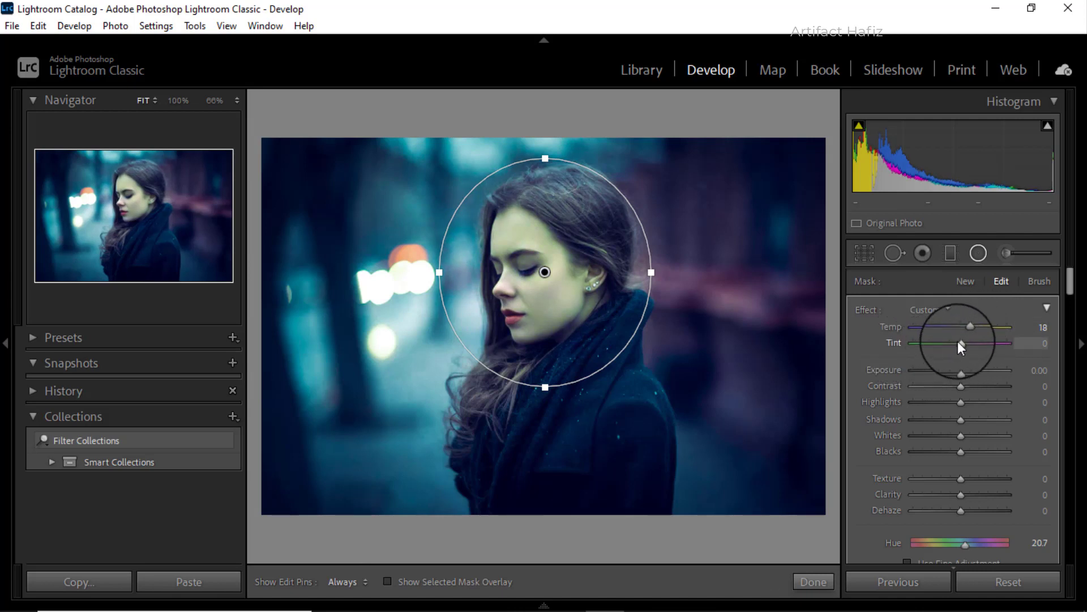
pyautogui.moveTo(961, 343); pyautogui.dragTo(992, 351)
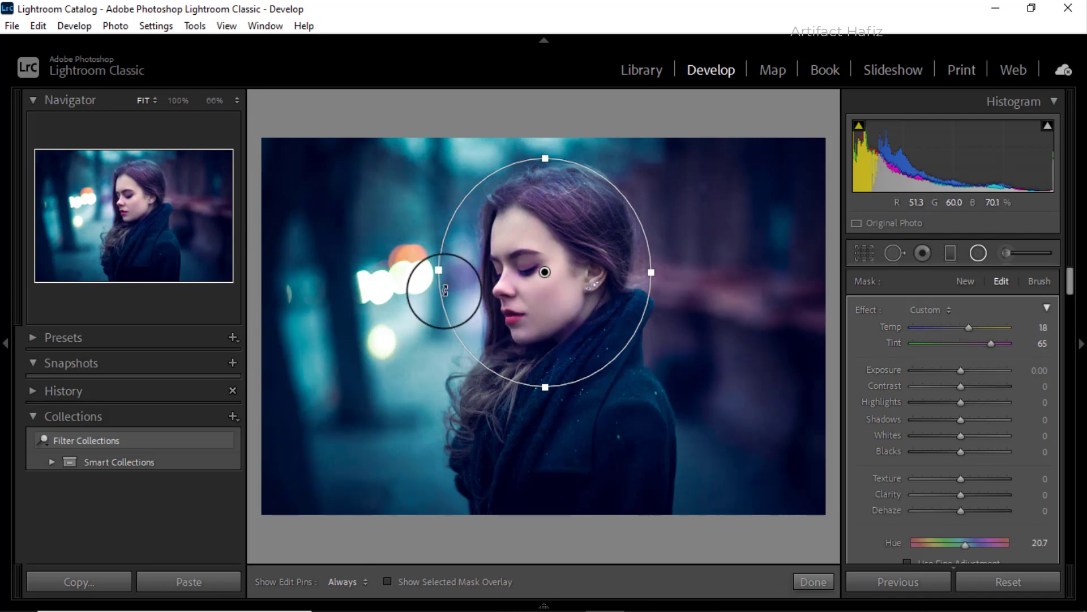
# Narrow the radial filter's ellipse, move it over the woman's face and finish editing the filter
pyautogui.moveTo(437, 274); pyautogui.dragTo(466, 274)
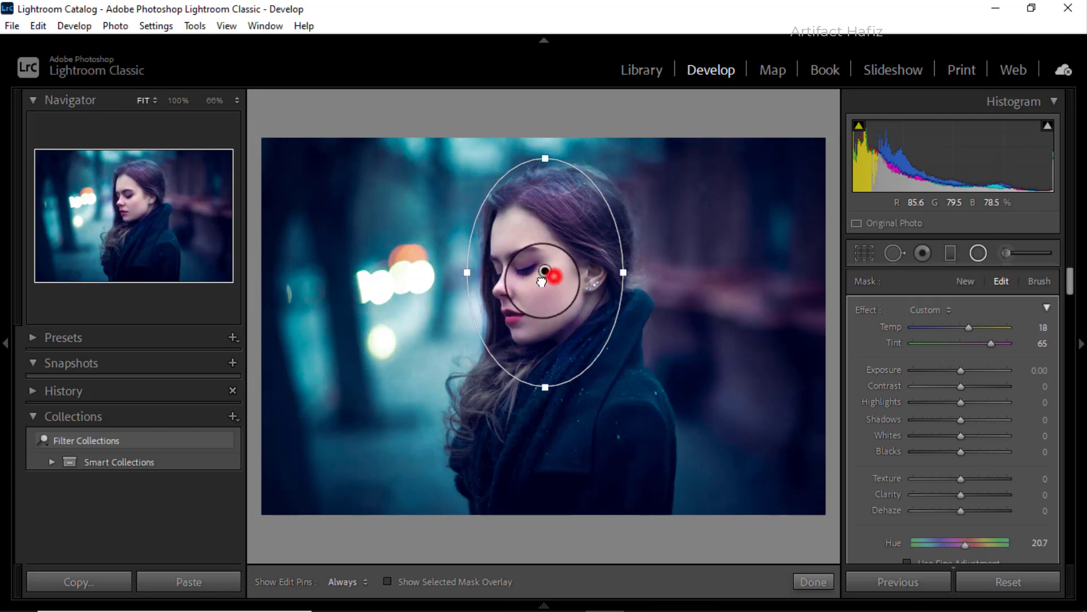
pyautogui.moveTo(537, 277); pyautogui.dragTo(523, 288)
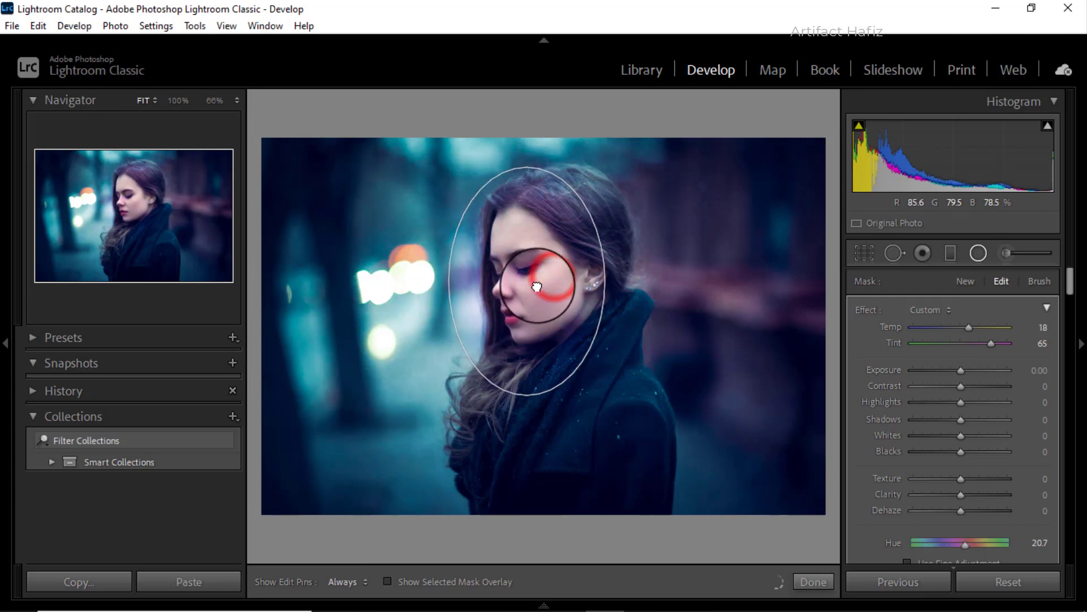
pyautogui.click(978, 253)
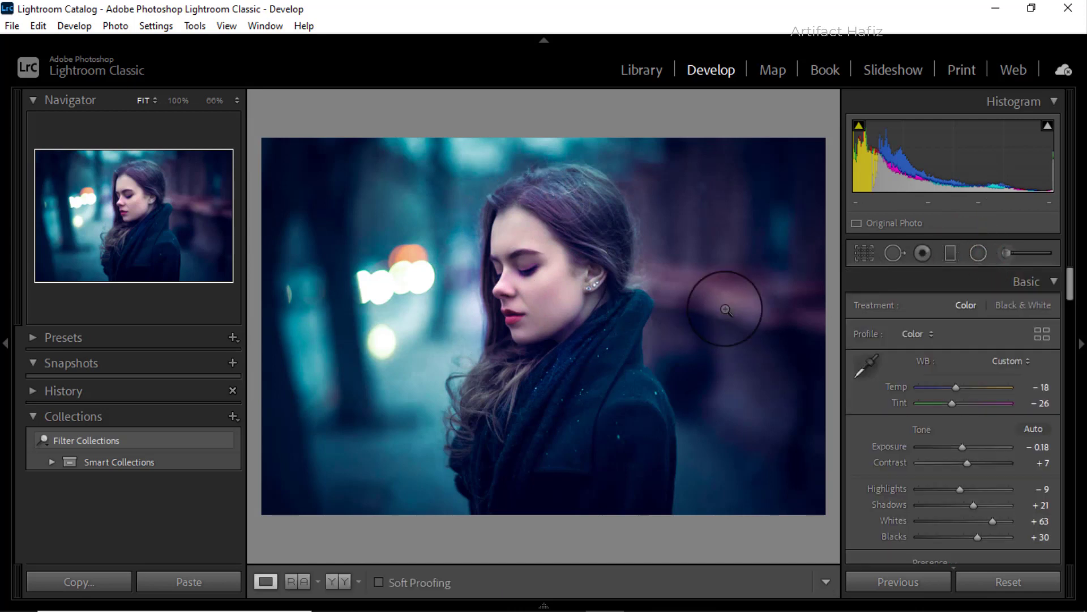
# Compare the photo in the before and after view
pyautogui.click(344, 583)
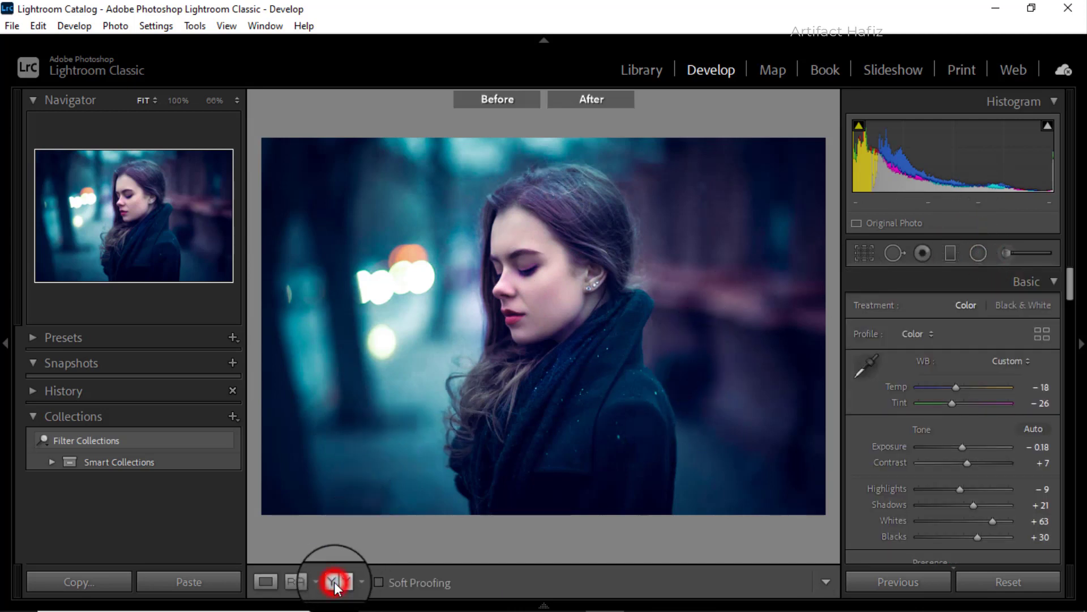